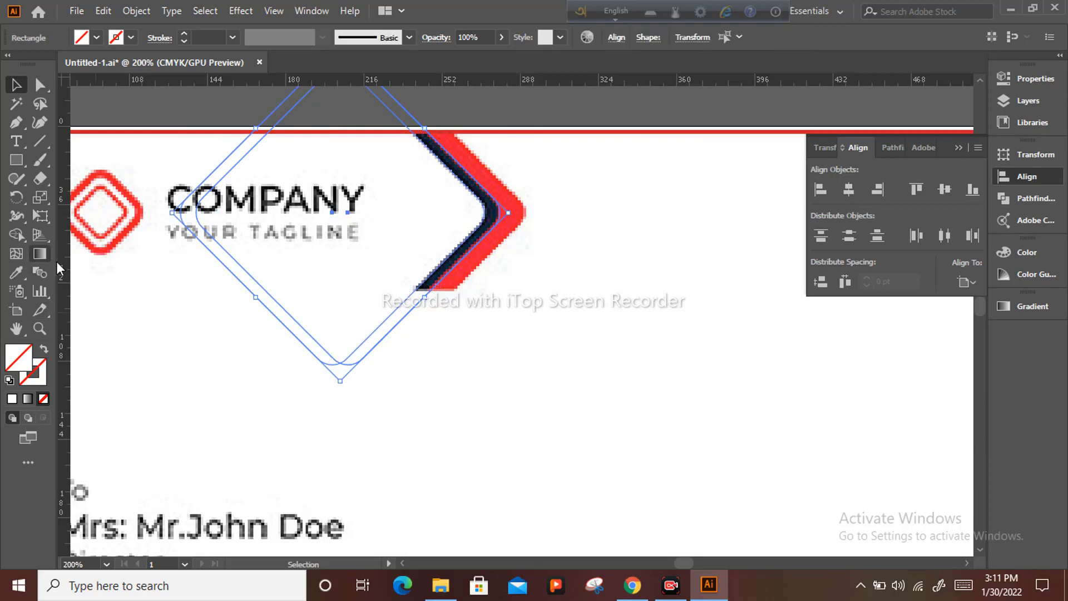
- Fill the two overlapping rounded diamonds with the dark navy colour sampled from the reference chevron
click(16, 272)
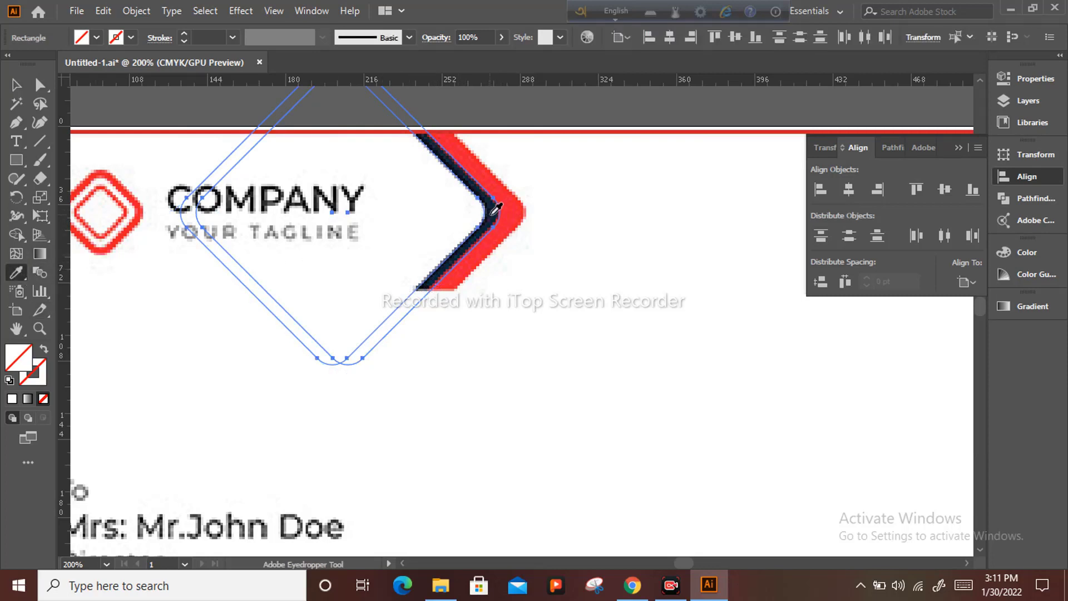
click(494, 210)
click(16, 85)
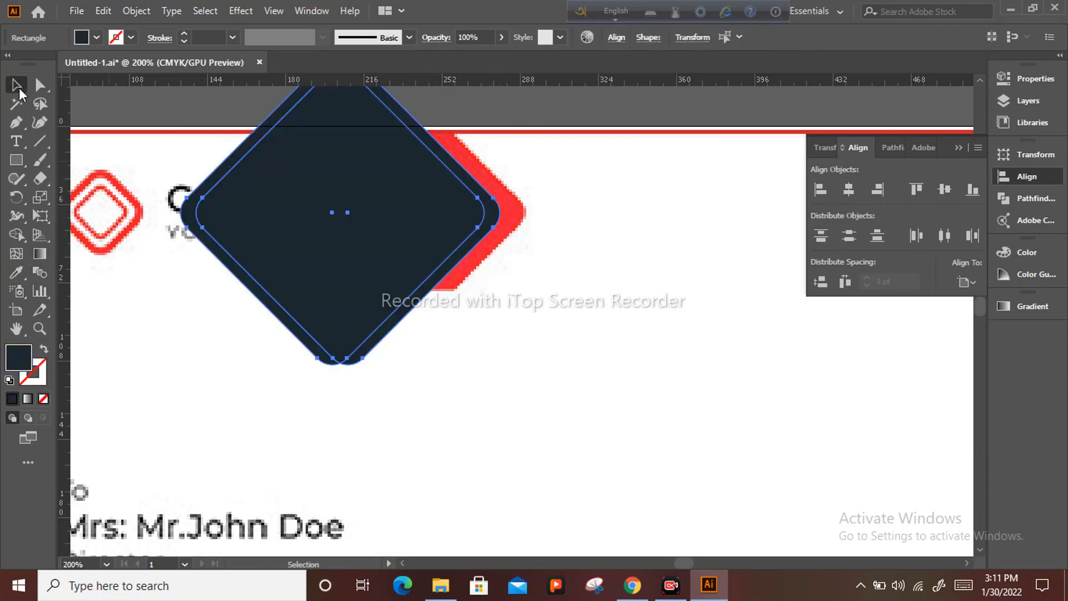
click(450, 345)
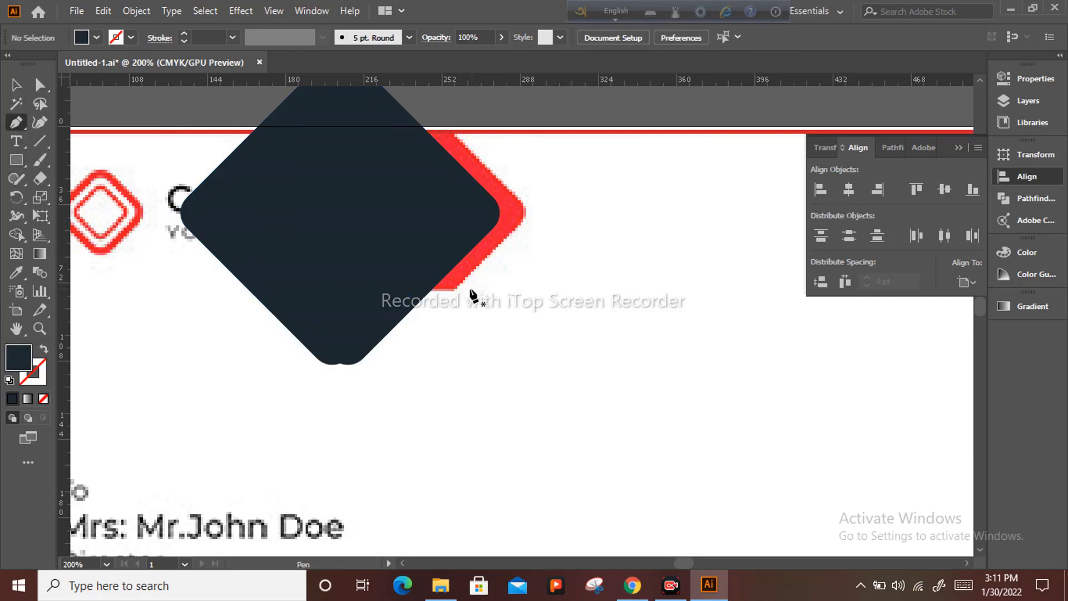
- Draw a four-sided path with the Pen tool over the chevron area, from the chevron's lower end up to the page's top edge
click(354, 289)
scroll(353, 292, up, 3)
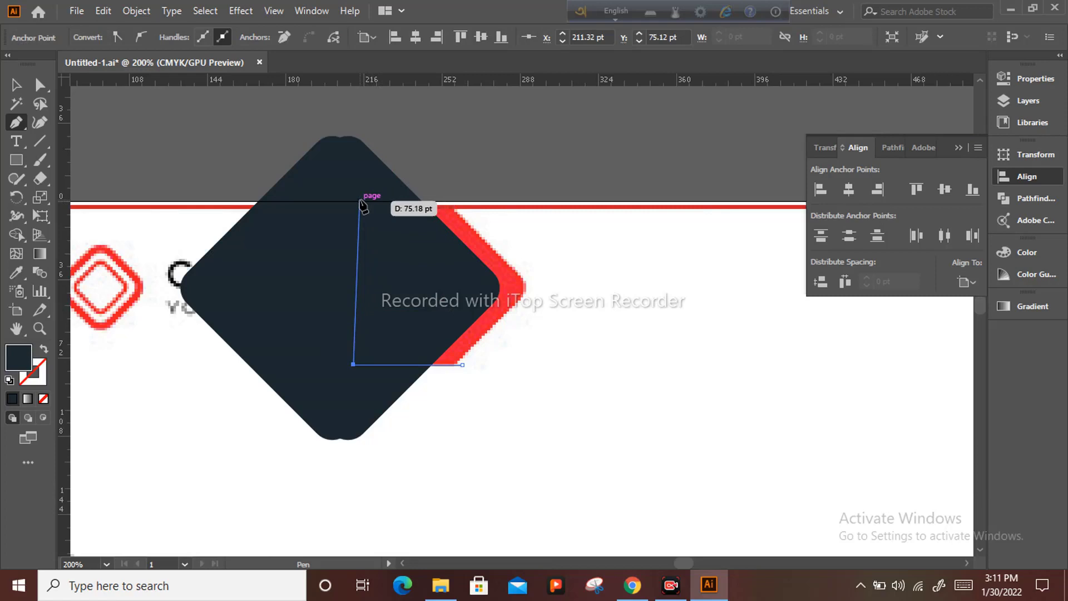
click(359, 201)
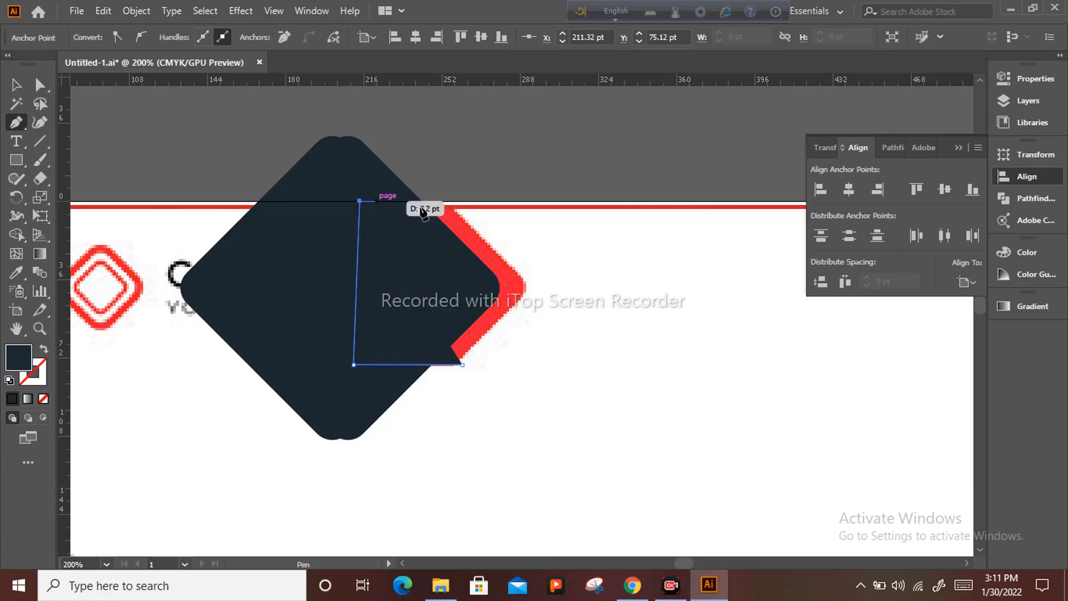
click(472, 202)
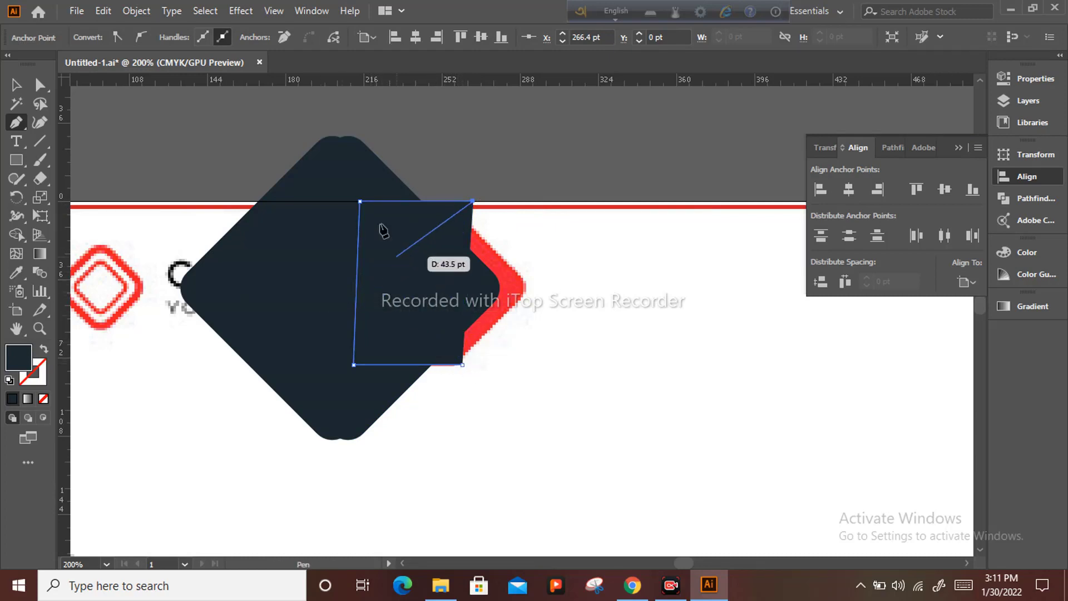
click(15, 85)
click(256, 146)
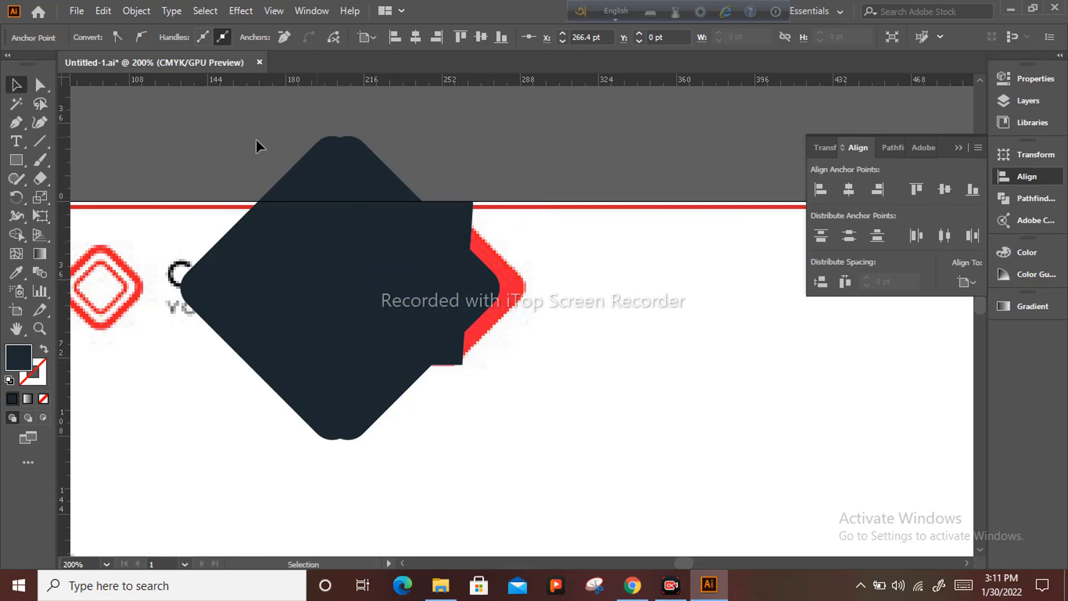
- Select all shapes and use Shape Builder to remove the diamonds' inner area and the frame's lower and left parts
key(ctrl+a)
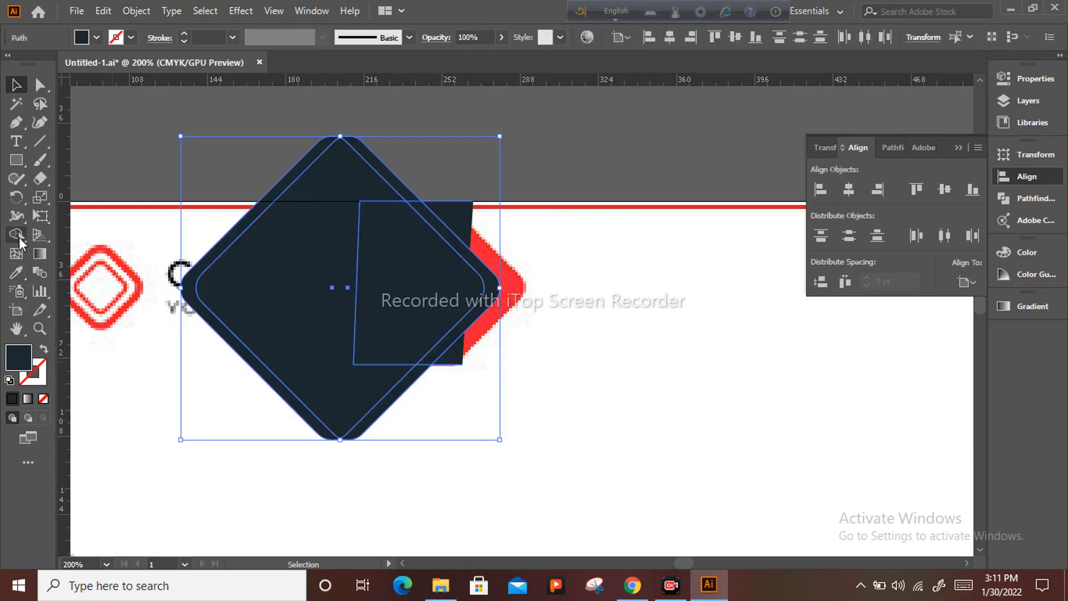
click(17, 235)
alt+click(353, 398)
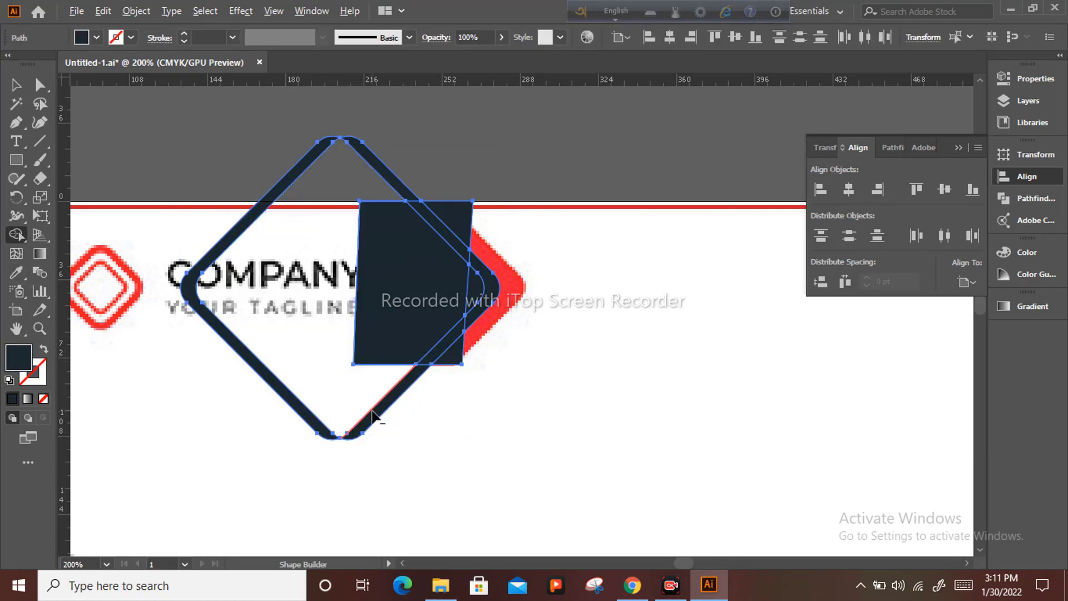
alt+click(373, 414)
alt+click(294, 364)
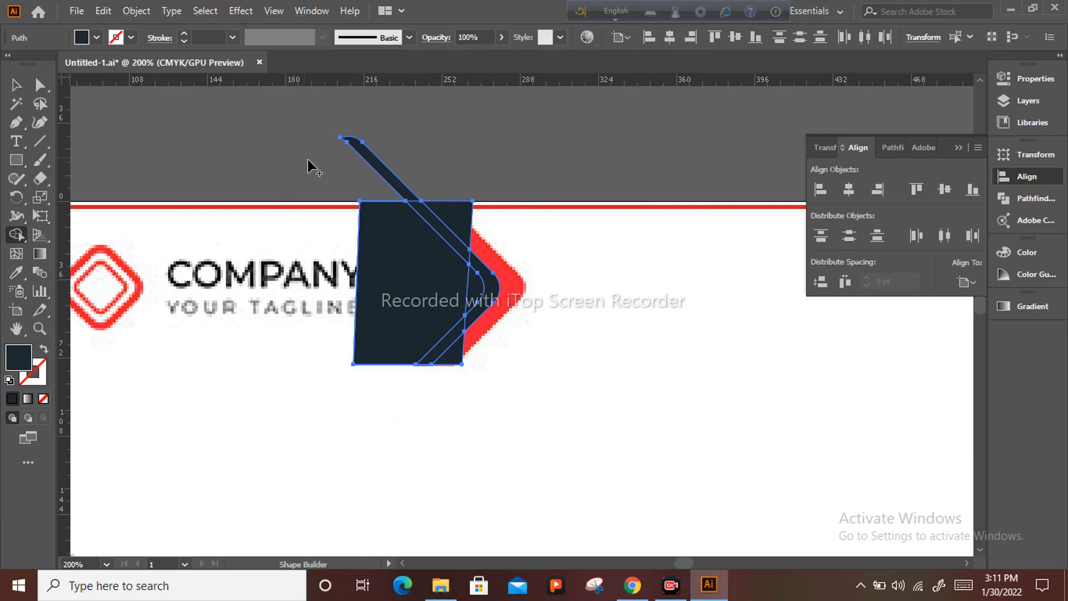
- Remove the four-sided path's areas outside the chevron and the band above the page edge with Shape Builder
scroll(460, 218, up, 1)
alt+click(456, 250)
alt+click(354, 308)
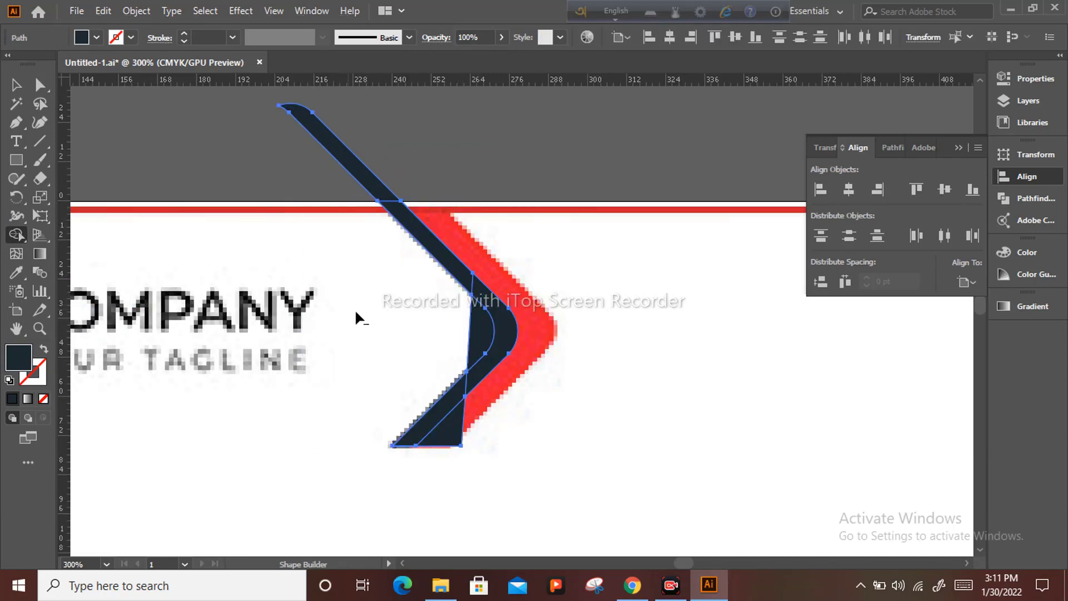
alt+click(445, 434)
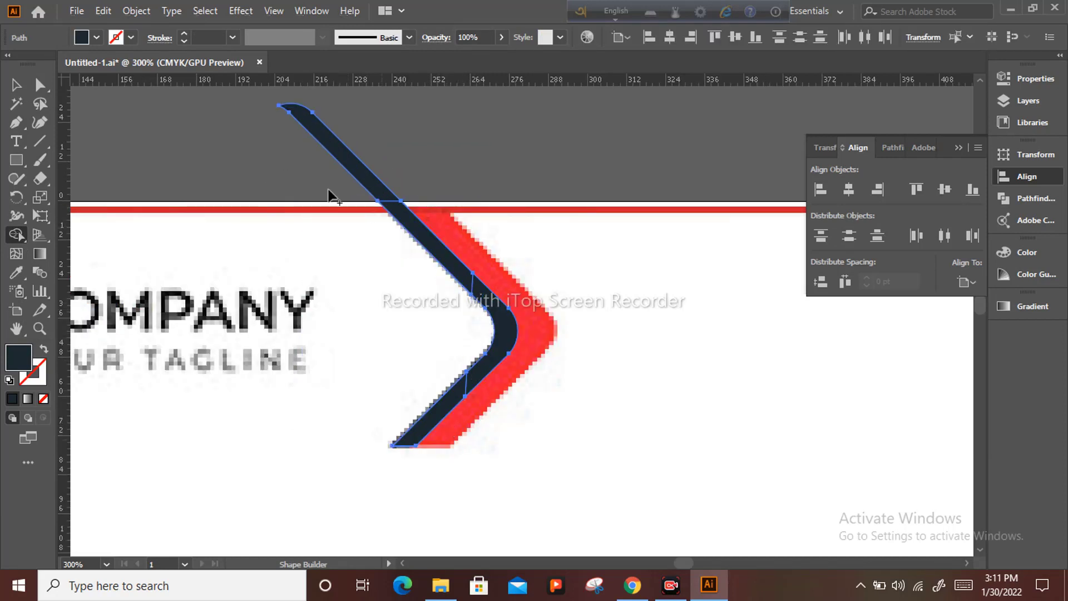
alt+click(369, 191)
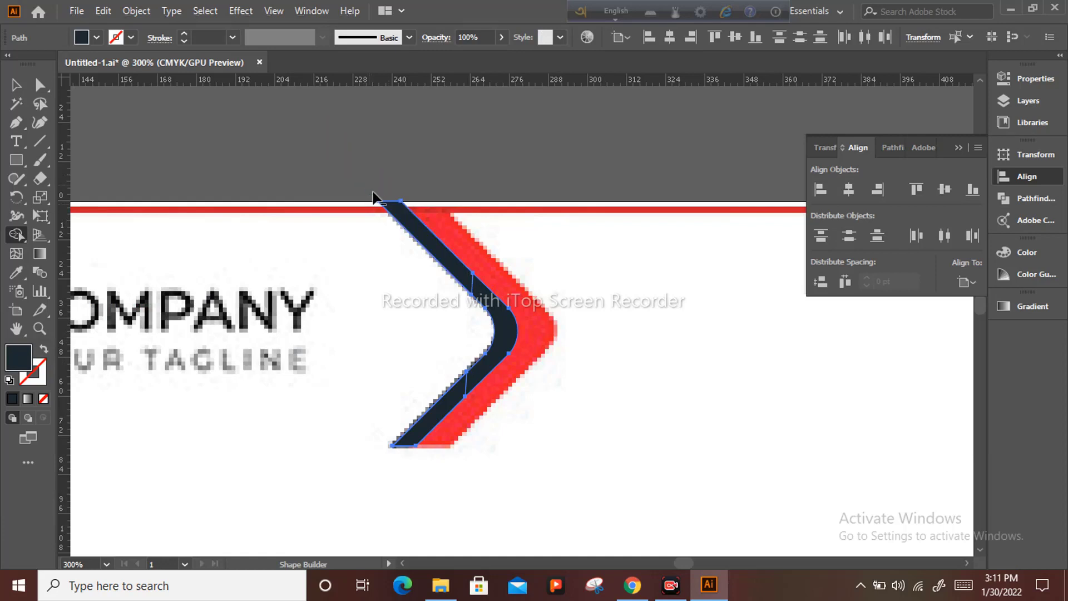
- Merge the remaining band pieces into a single dark chevron with Shape Builder, and deselect it
drag(452, 270, 489, 309)
drag(469, 382, 453, 393)
click(16, 84)
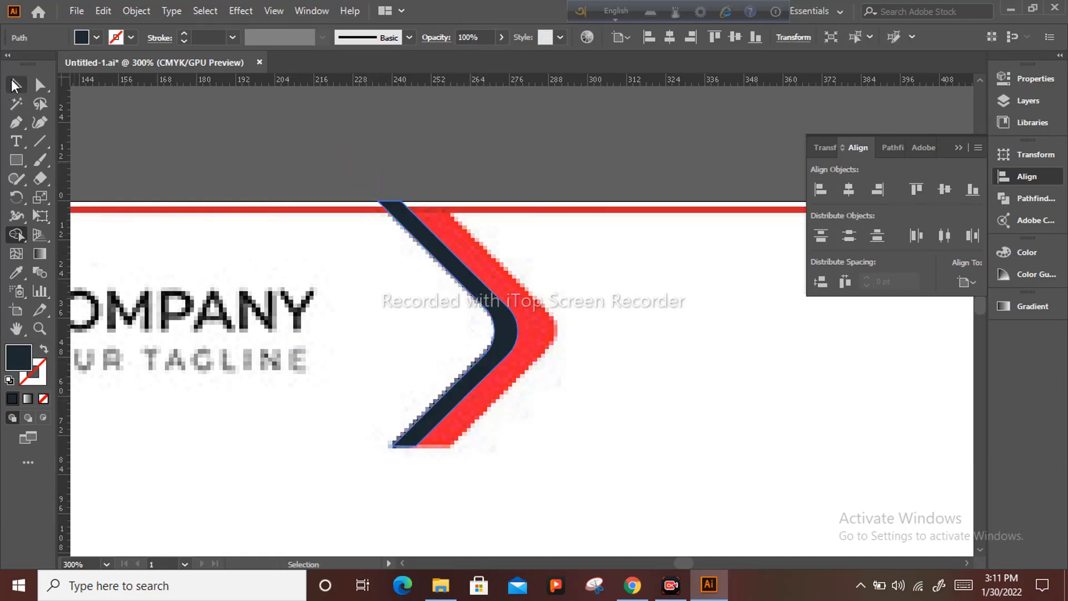
click(237, 178)
- Try to copy the dark chevron onto the red band and shift the copy's points to fit, undoing the point adjustments
click(503, 334)
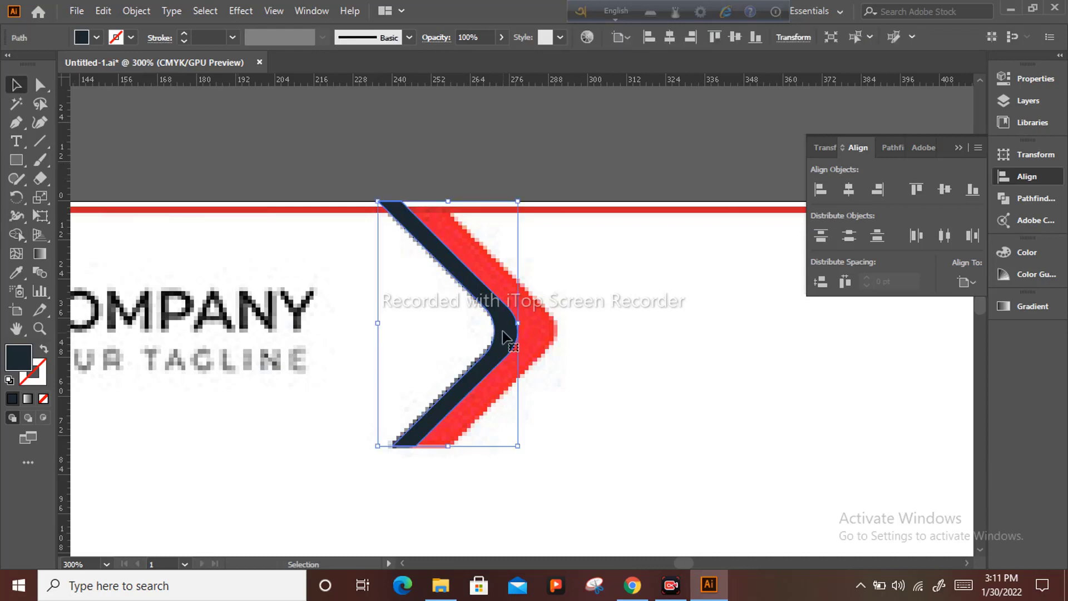
drag(503, 334, 555, 329)
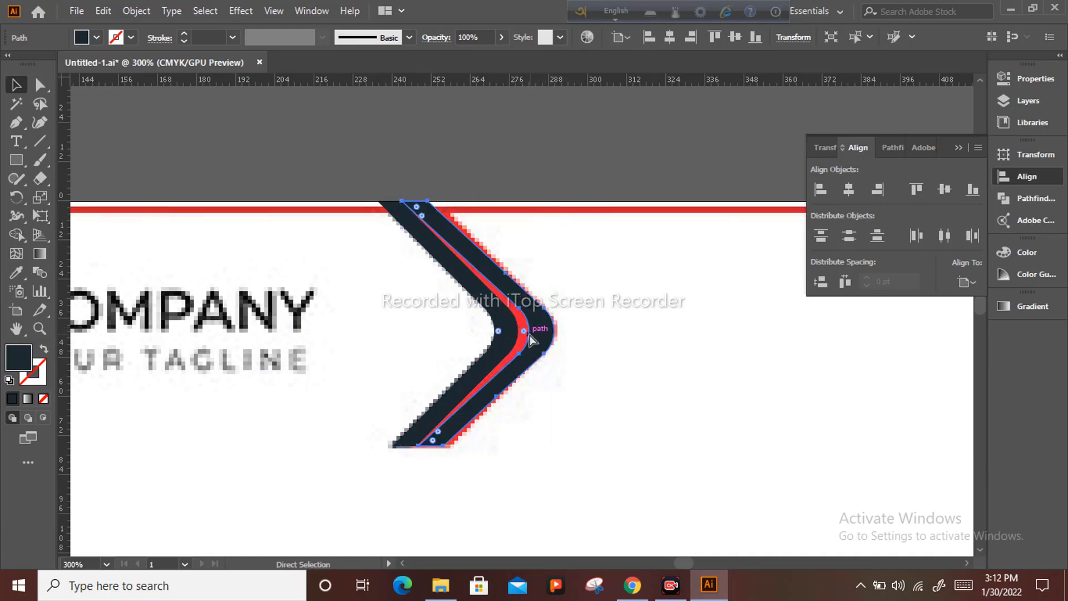
drag(402, 325, 393, 320)
key(a)
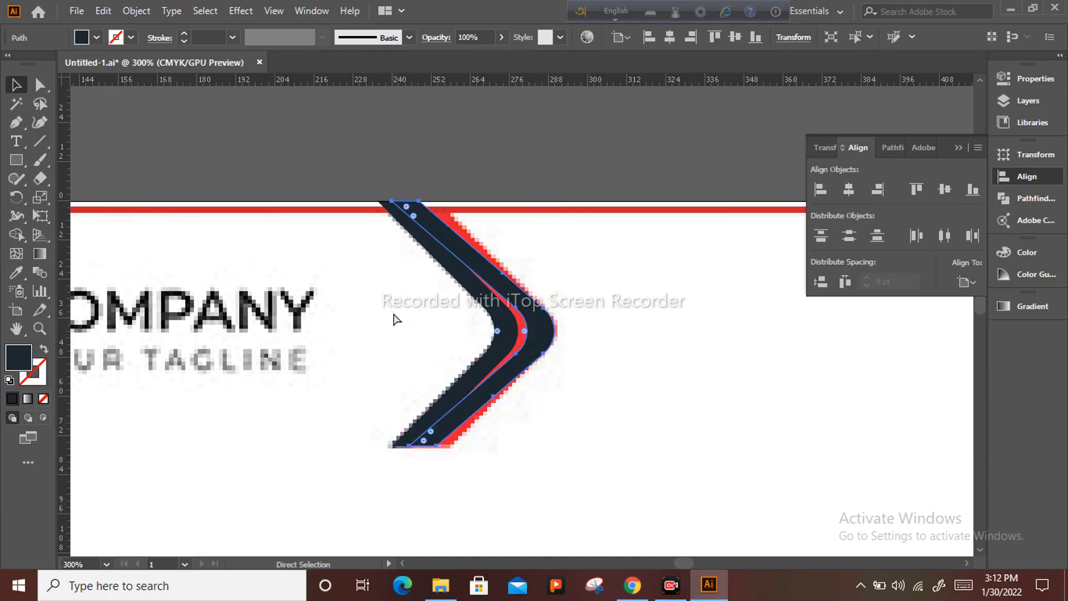
key(ctrl+z)
key(ctrl+z)
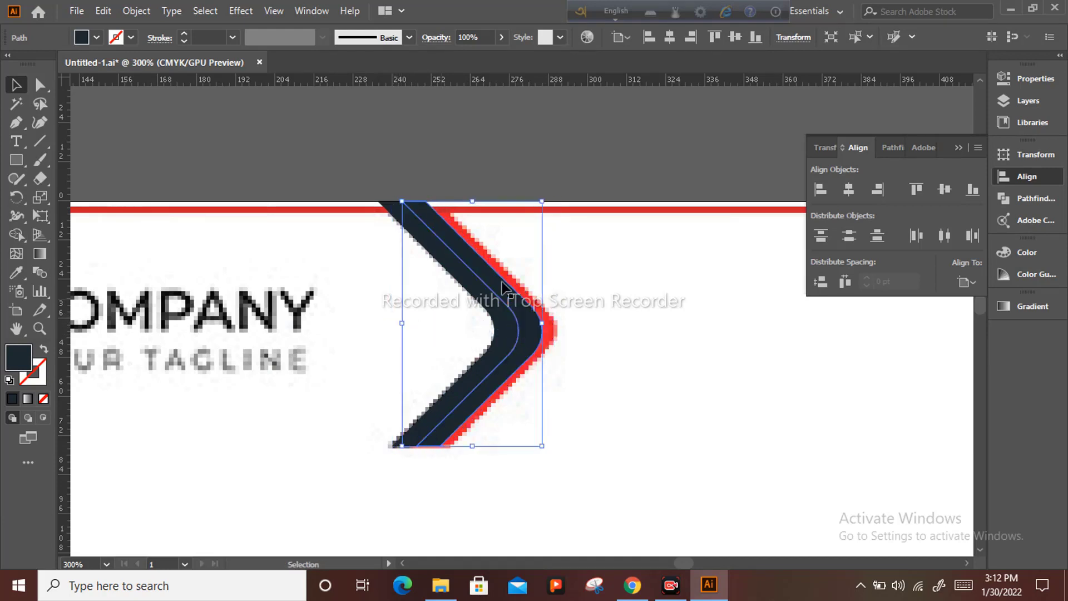
- Try to widen the copied chevron by moving its outer anchor points, and undo back to the single dark chevron
click(591, 295)
click(530, 319)
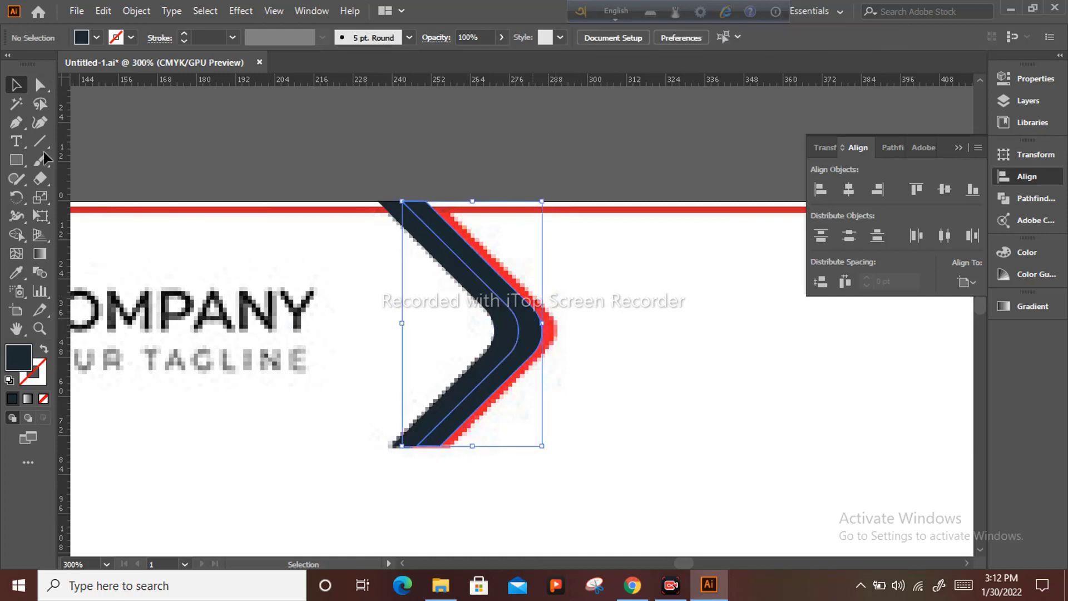
click(40, 85)
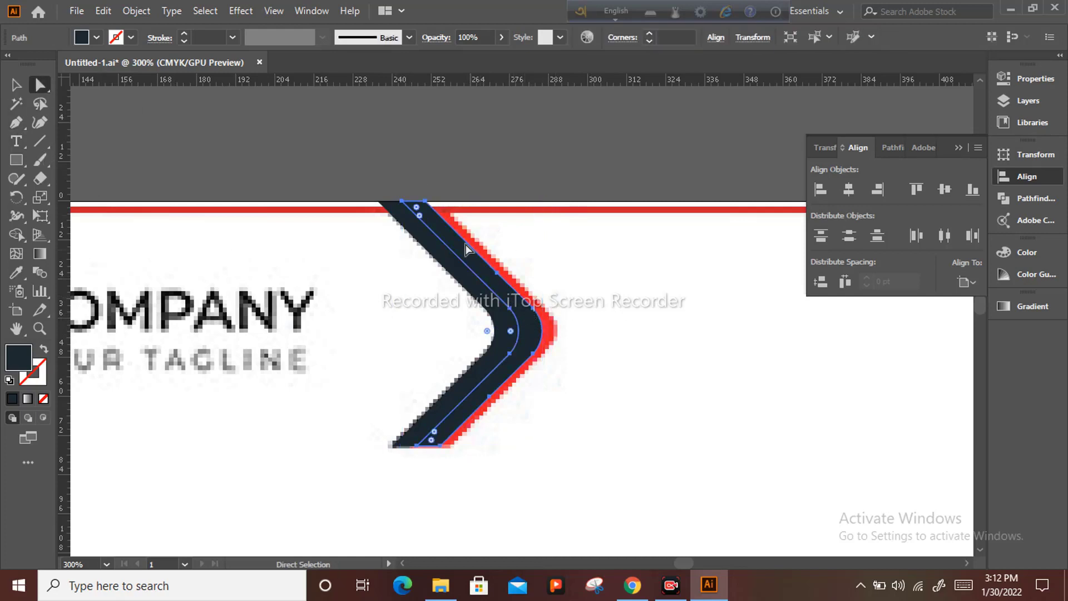
drag(427, 206, 439, 204)
scroll(527, 301, up, 2)
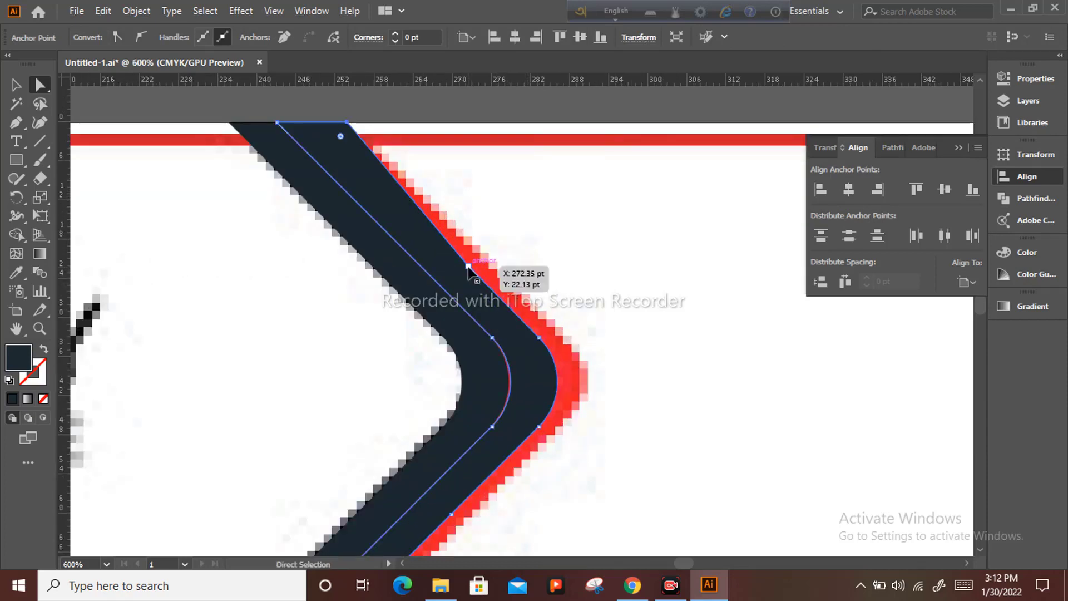
key(ctrl+z)
key(ctrl+z)
scroll(527, 298, down, 2)
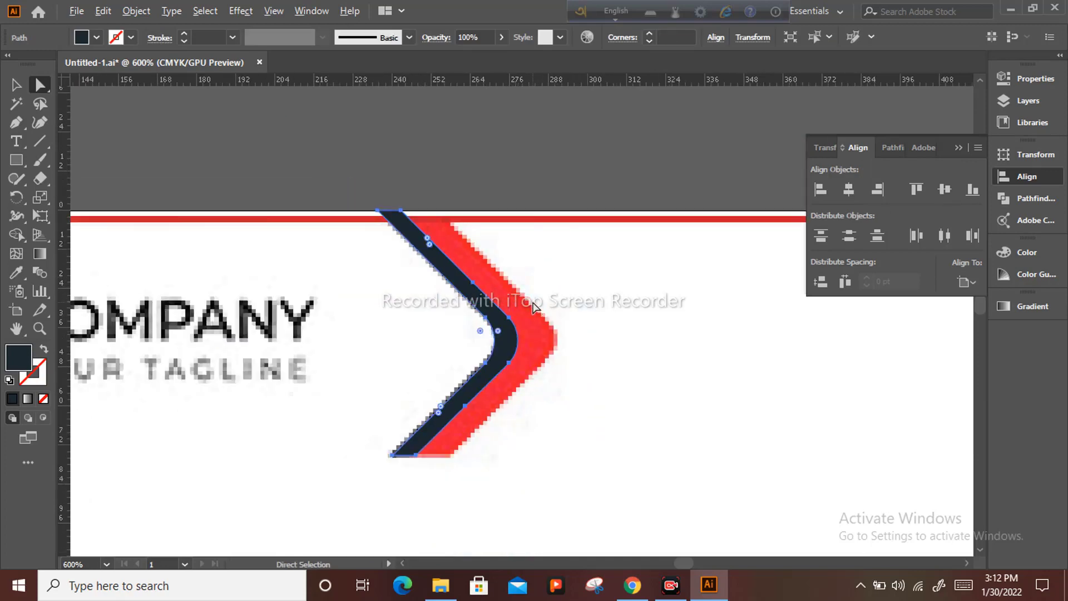
click(16, 85)
click(191, 187)
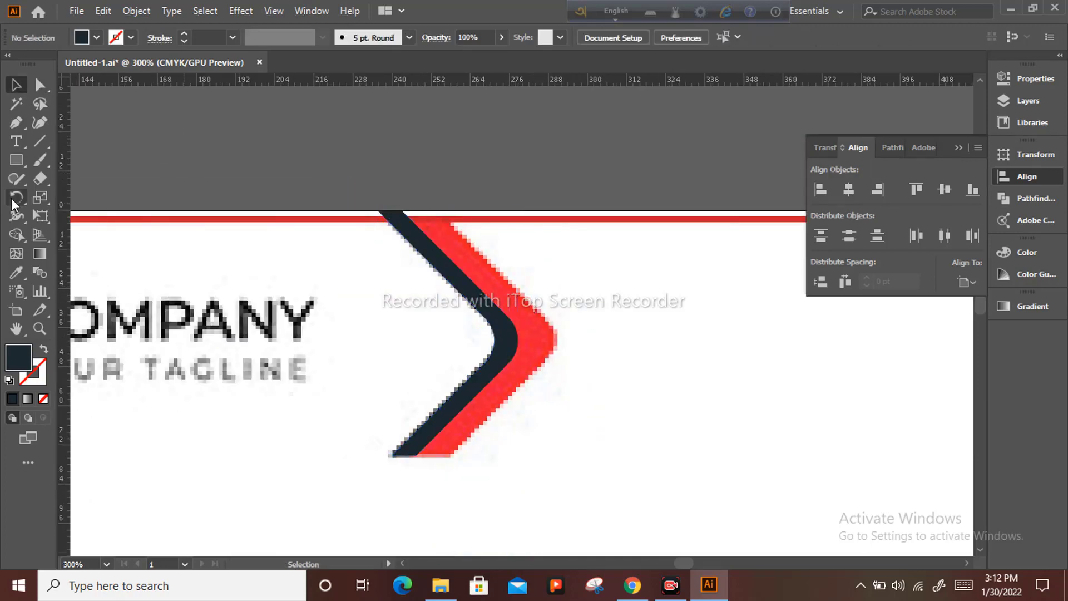
- Draw a square on the inner side of the dark chevron and rotate it into a diamond
click(16, 160)
drag(384, 319, 464, 401)
mouse_move(298, 410)
mouse_down()
mouse_move(341, 446)
mouse_move(309, 417)
mouse_up()
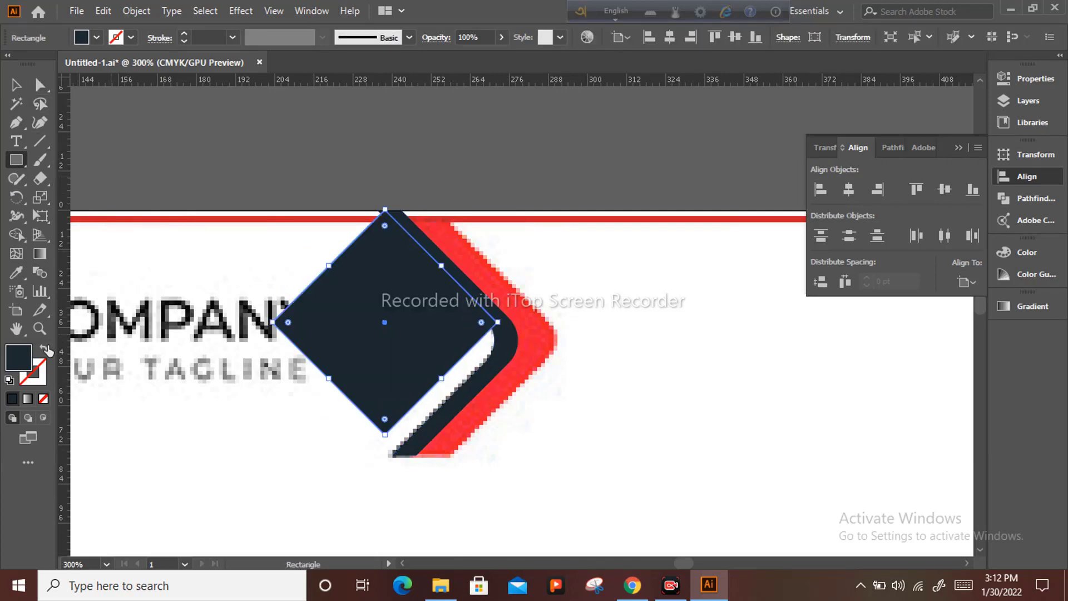
- Swap the diamond's fill and stroke so it is outline only, and round its corners
click(44, 348)
drag(481, 323, 458, 321)
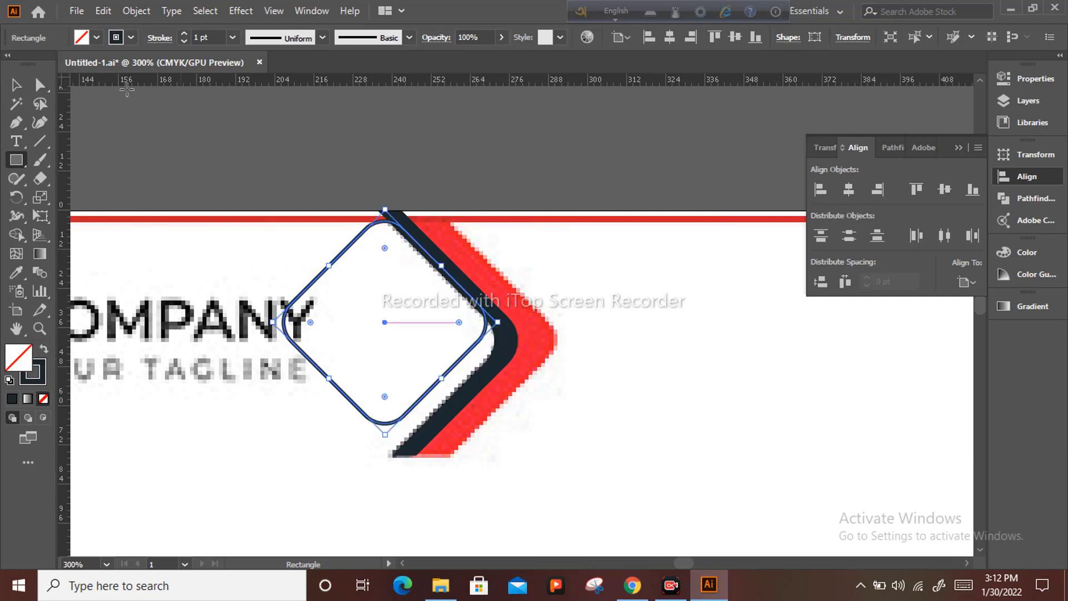
click(16, 85)
click(400, 403)
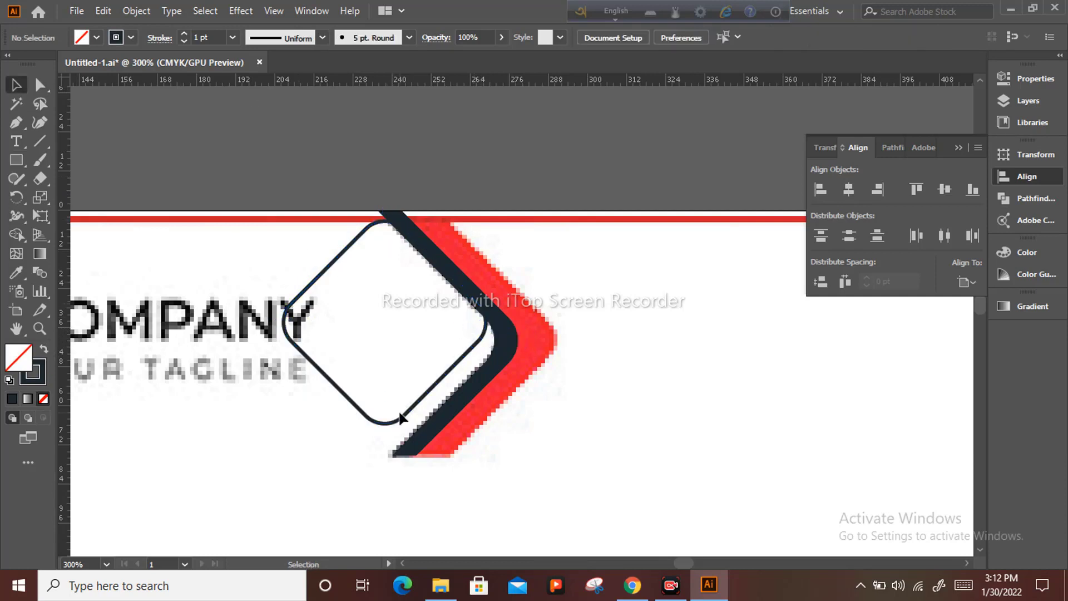
- Enlarge the rounded diamond and place two overlapping copies, matching the red band's outer edge and the dark chevron's outer edge
click(402, 413)
drag(388, 438, 388, 504)
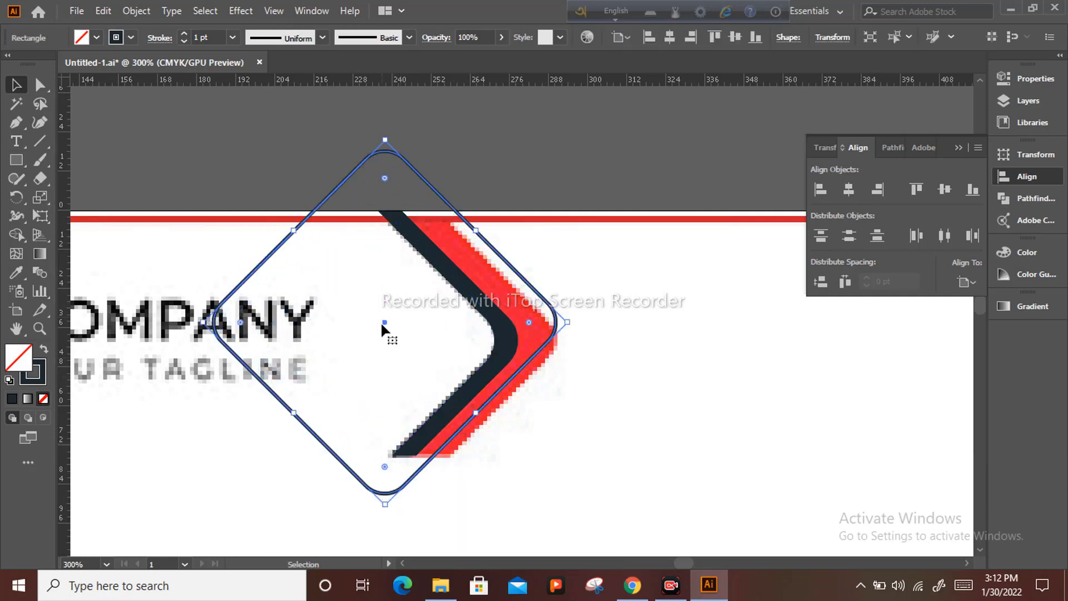
drag(383, 321, 345, 336)
click(345, 267)
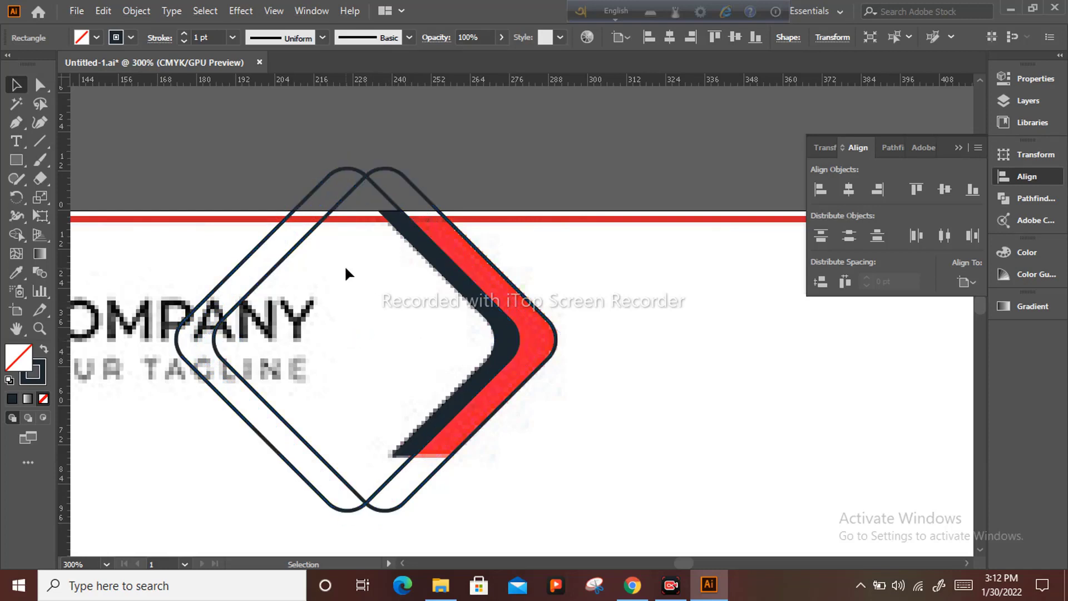
- Draw two horizontal cutting lines with the Pen tool, one along the chevrons' lower ends and one along the page's top edge
click(16, 122)
click(467, 455)
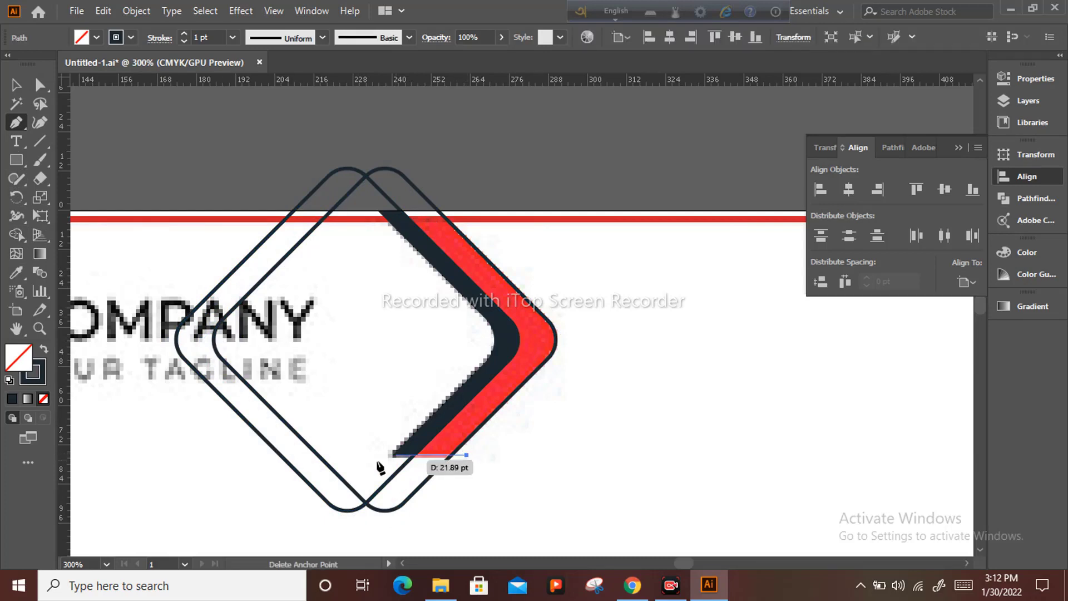
click(371, 455)
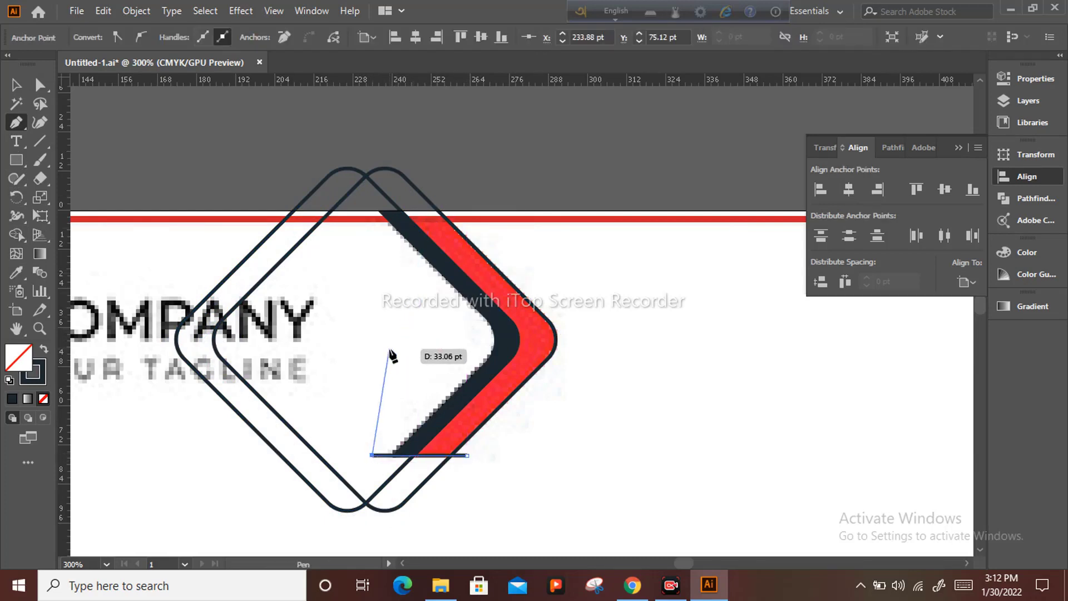
key(Escape)
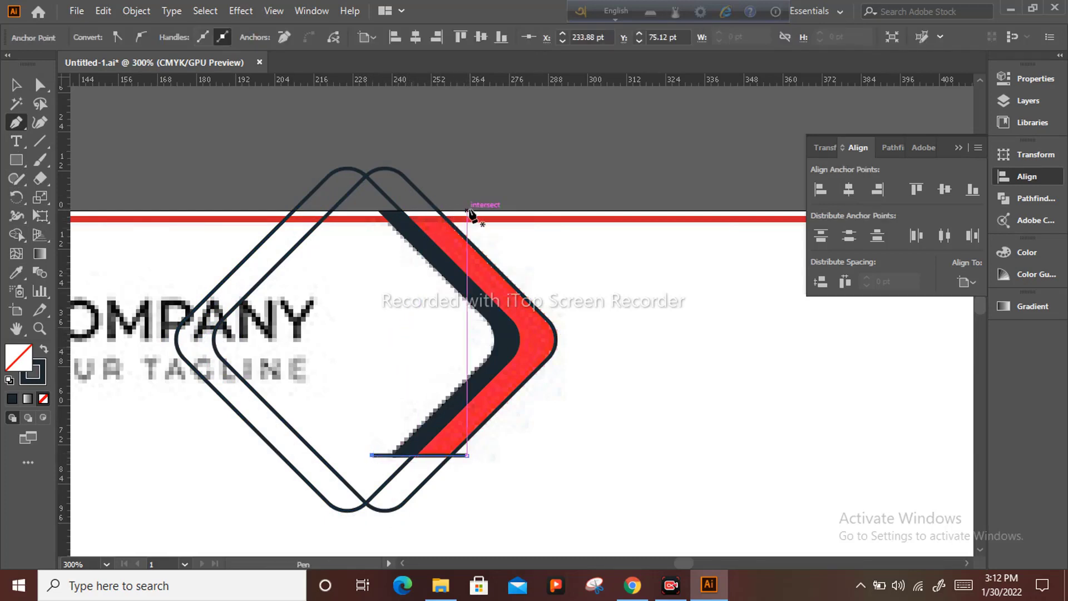
click(467, 211)
click(359, 211)
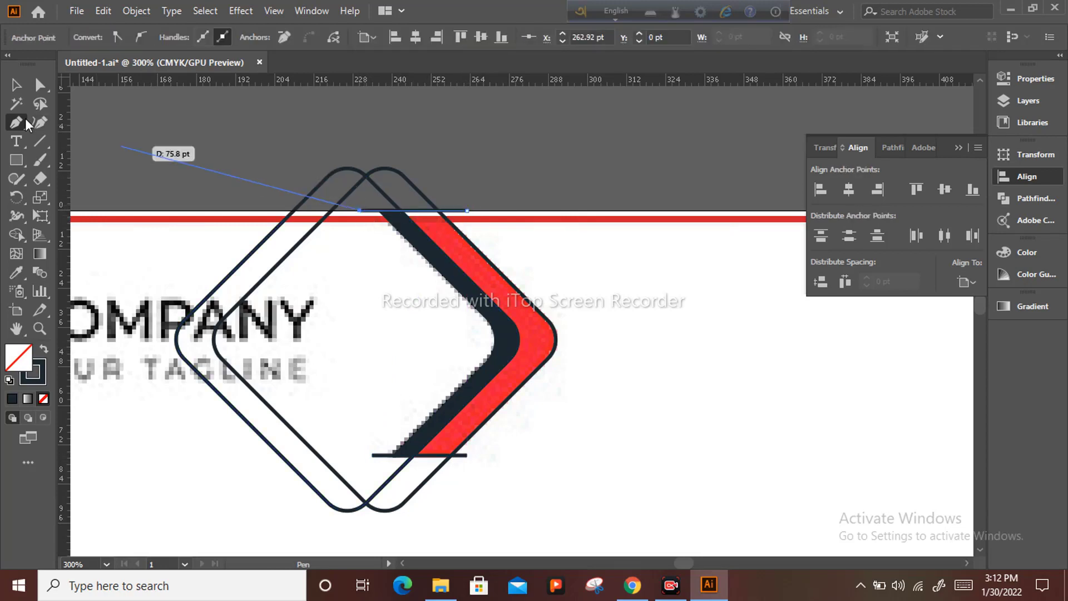
key(v)
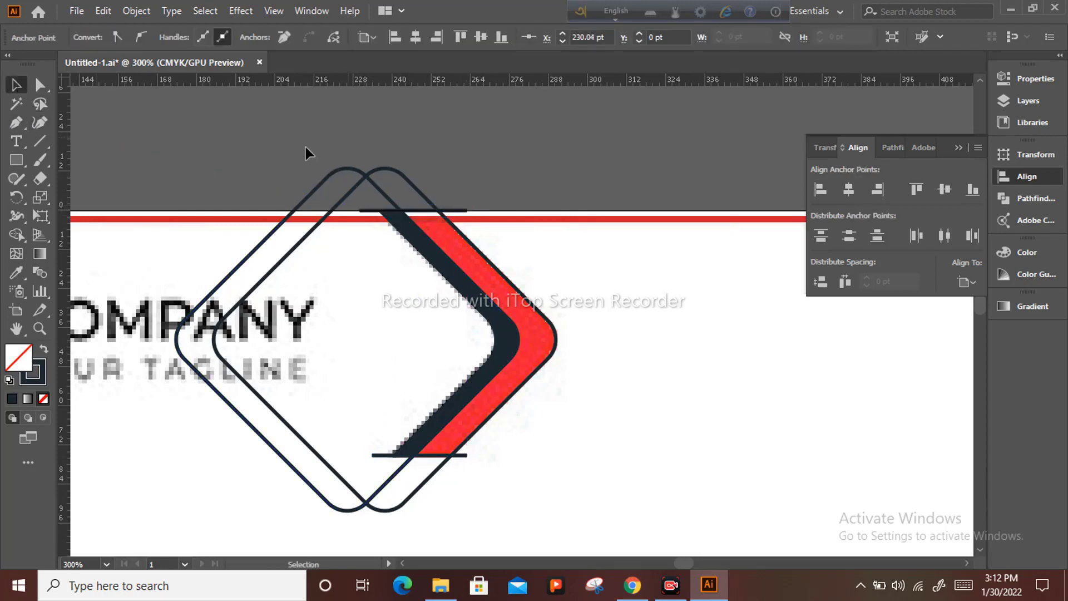
- Use Shape Builder on the diamonds and cutting lines to remove everything outside the dark and red chevrons
drag(302, 149, 382, 178)
drag(505, 448, 559, 497)
key(shift+m)
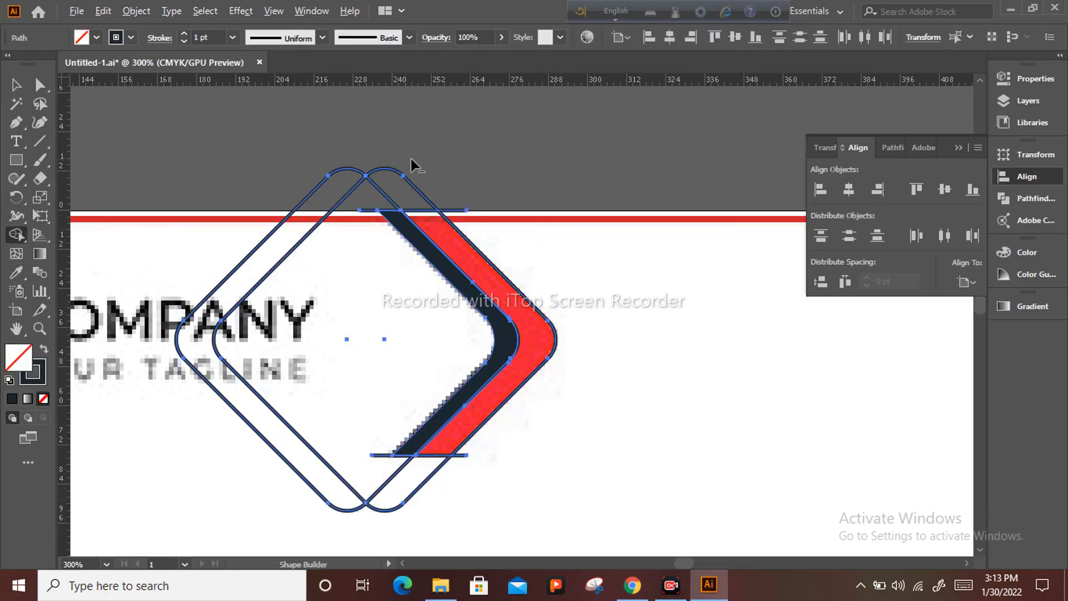
mouse_move(412, 160)
mouse_down()
mouse_move(358, 207)
mouse_move(312, 215)
mouse_up()
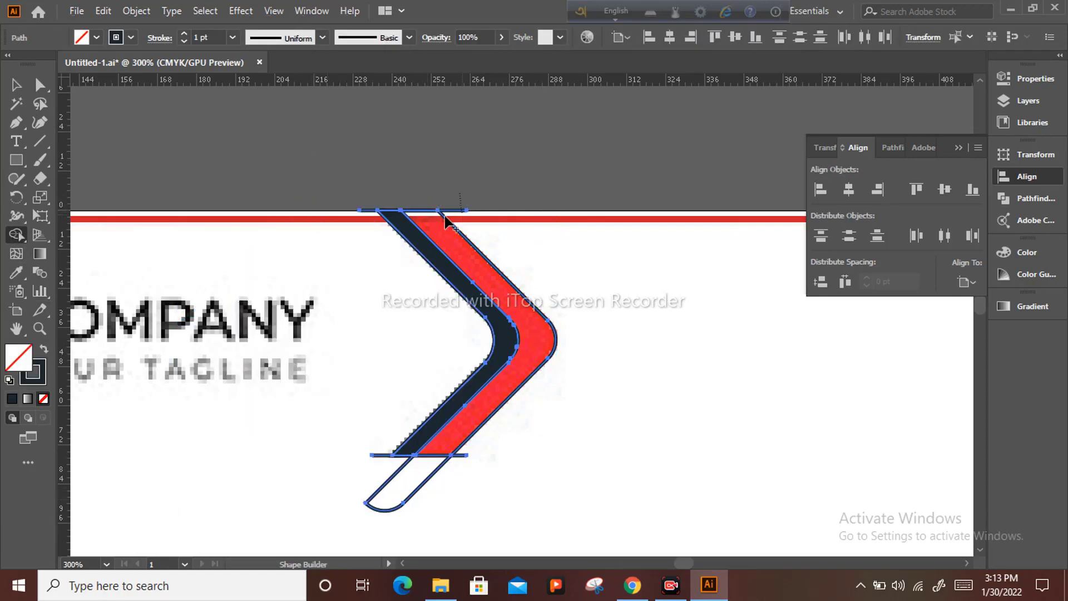
drag(460, 193, 461, 212)
mouse_move(383, 459)
mouse_down()
mouse_move(436, 497)
mouse_move(464, 461)
mouse_up()
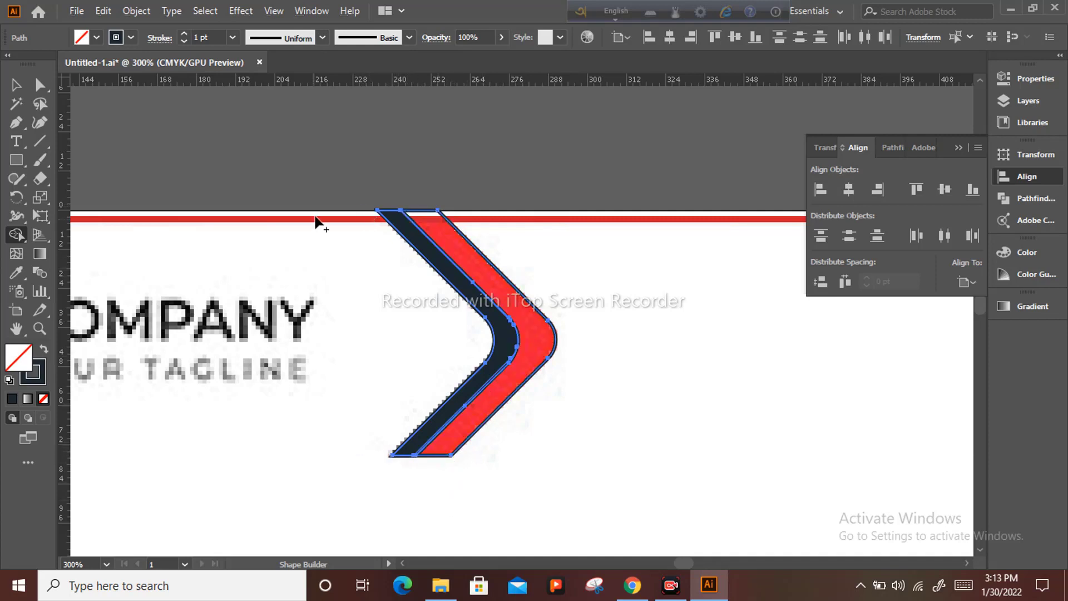
click(15, 85)
click(238, 126)
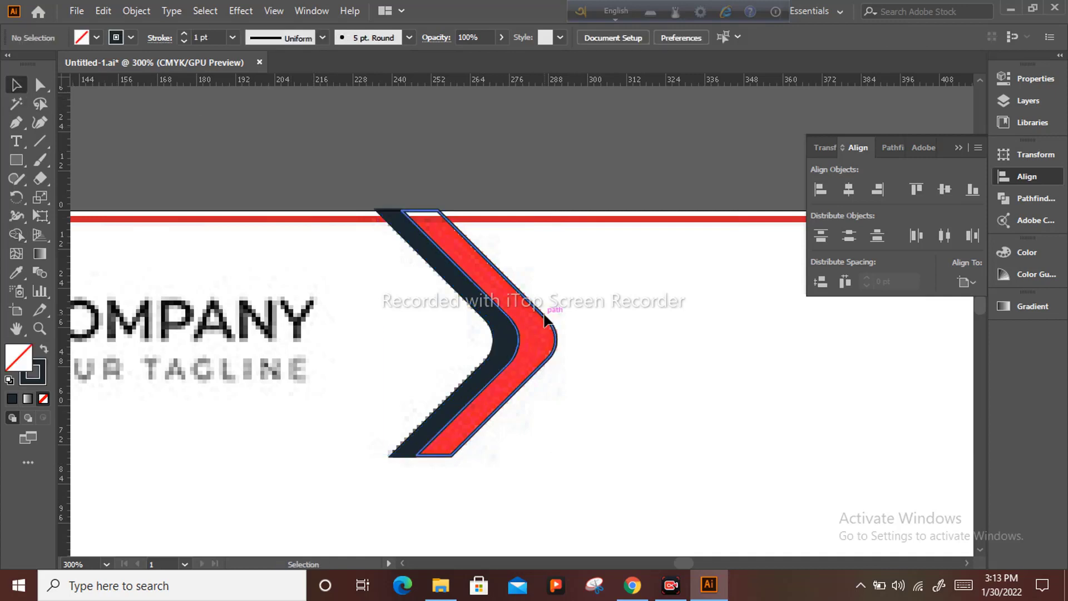
- Fill the outer chevron shape with the reference band's red sampled with the Eyedropper
click(545, 318)
drag(545, 319, 592, 320)
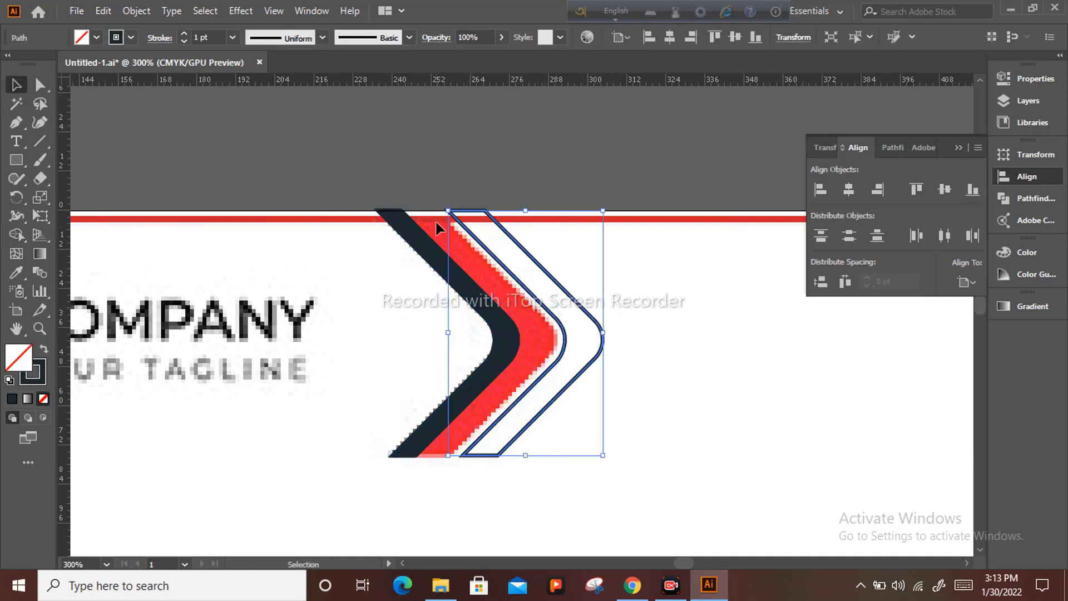
key(ctrl+z)
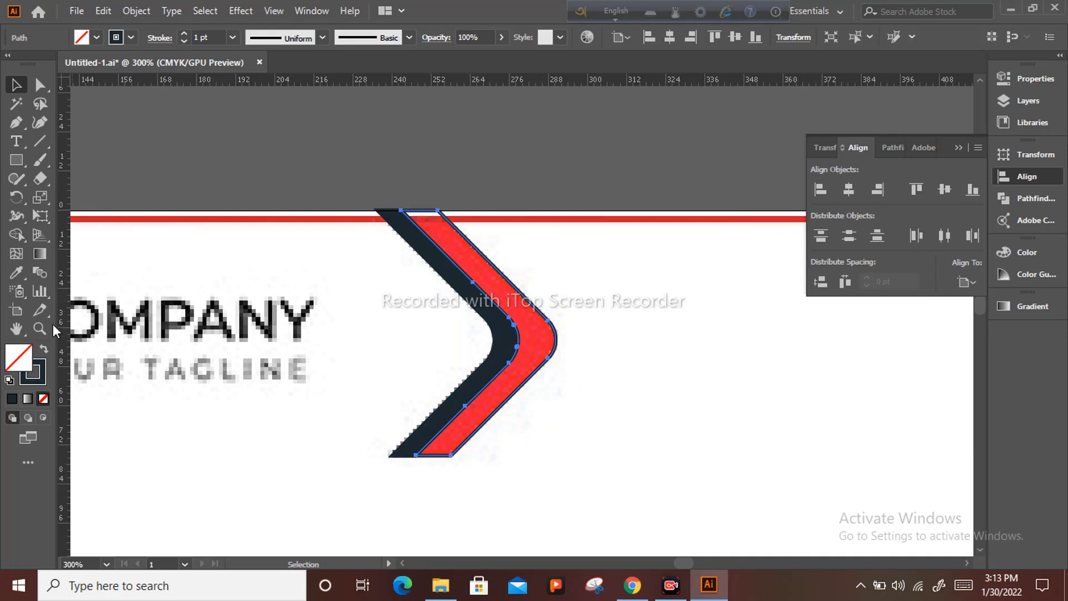
click(17, 274)
click(545, 332)
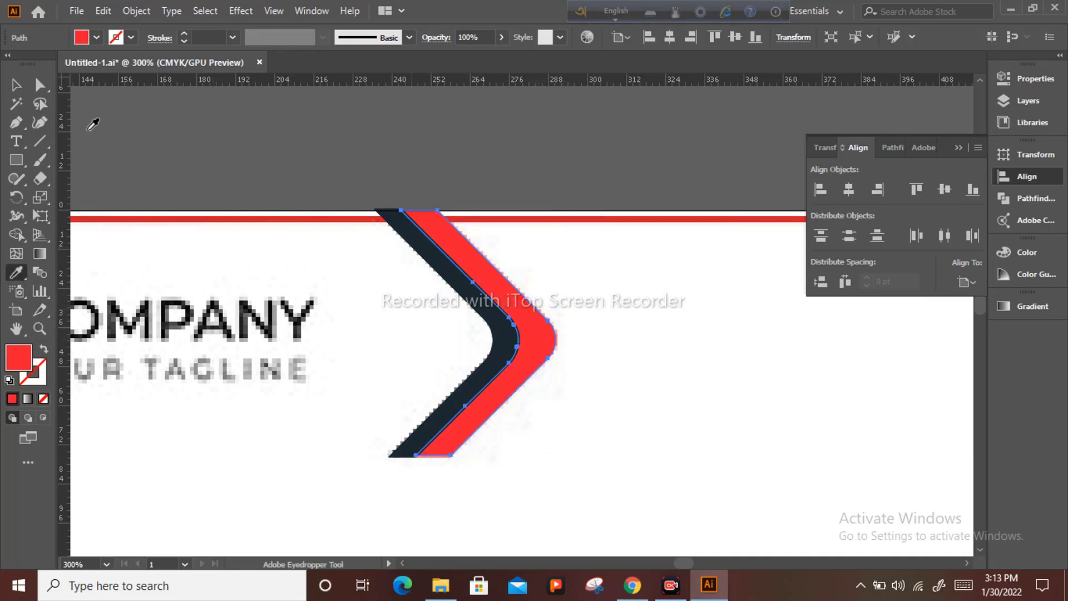
click(17, 84)
click(409, 323)
- Draw a red square about 60 pt wide beside the reference logo mark and rotate it into a diamond
scroll(409, 320, down, 2)
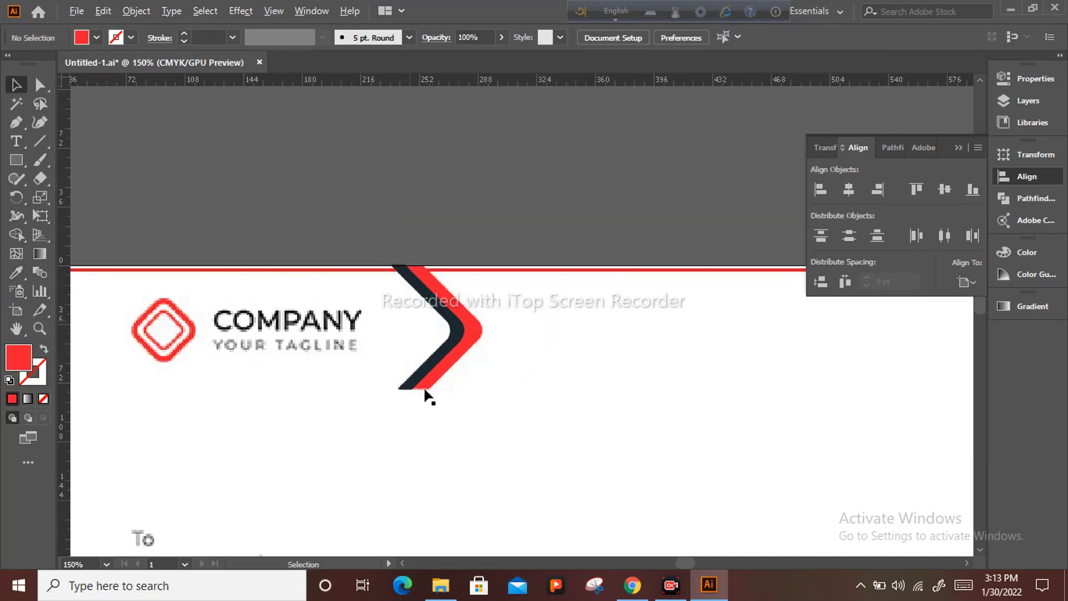
drag(304, 439, 436, 386)
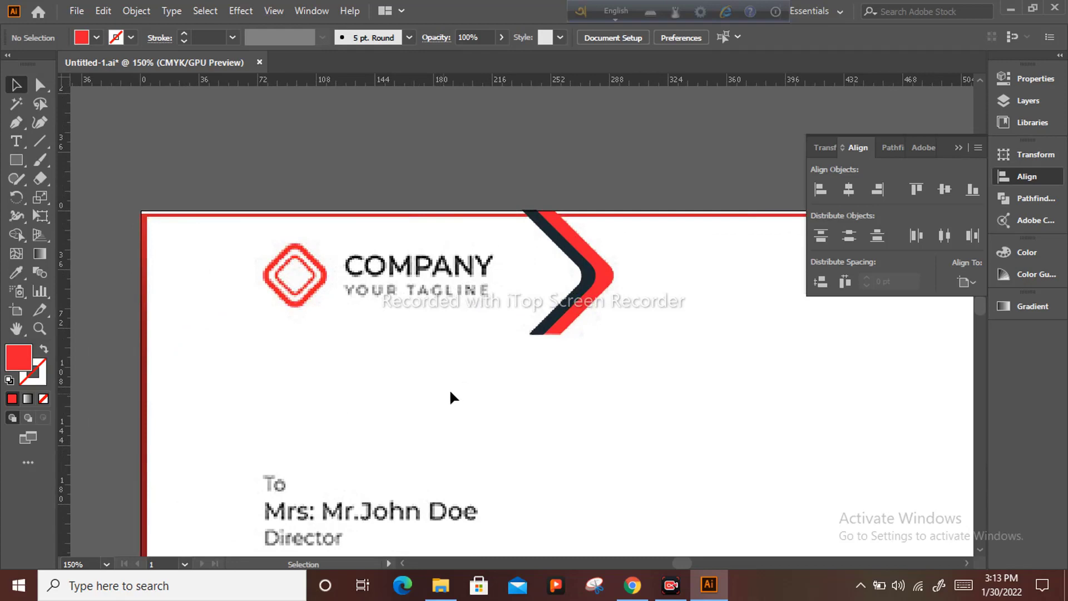
click(16, 160)
drag(240, 321, 288, 357)
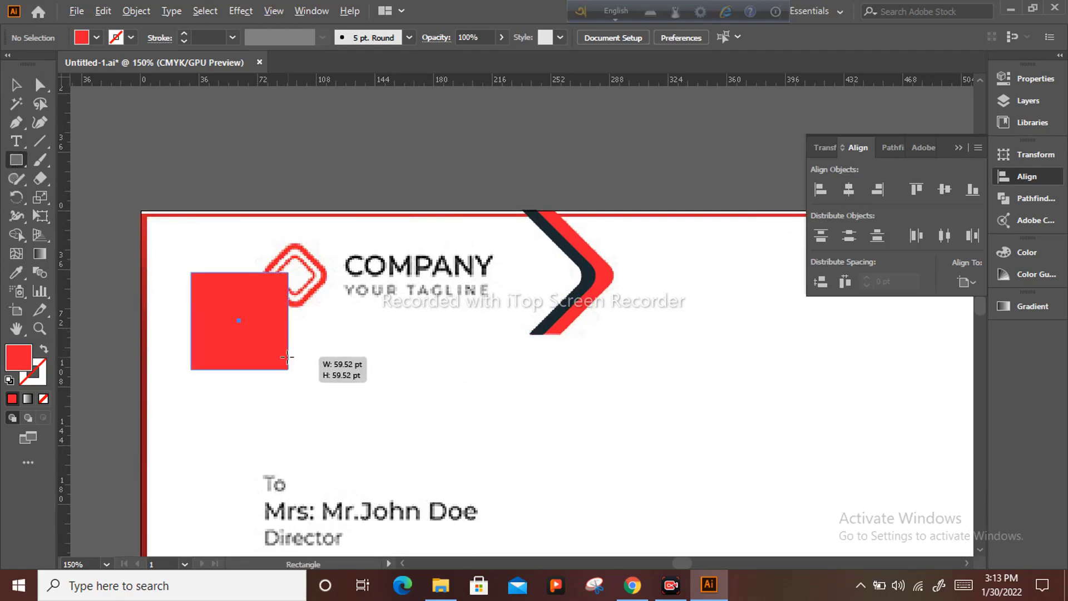
key(v)
drag(186, 370, 236, 367)
- Round the red diamond's corners and swap its fill and stroke so it is outline only
drag(239, 272, 242, 295)
key(shift+x)
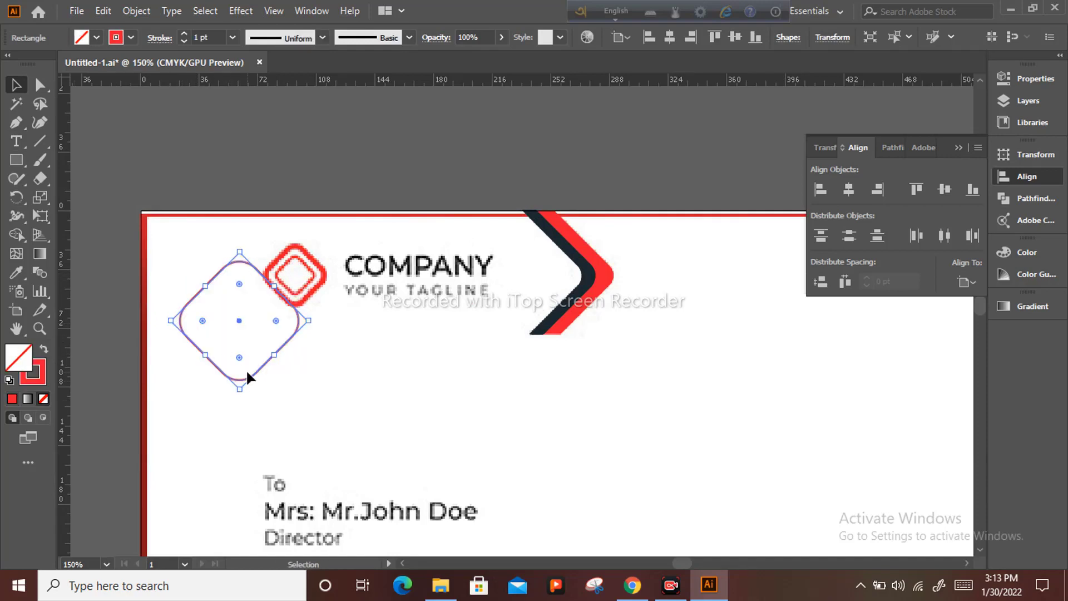
key(a)
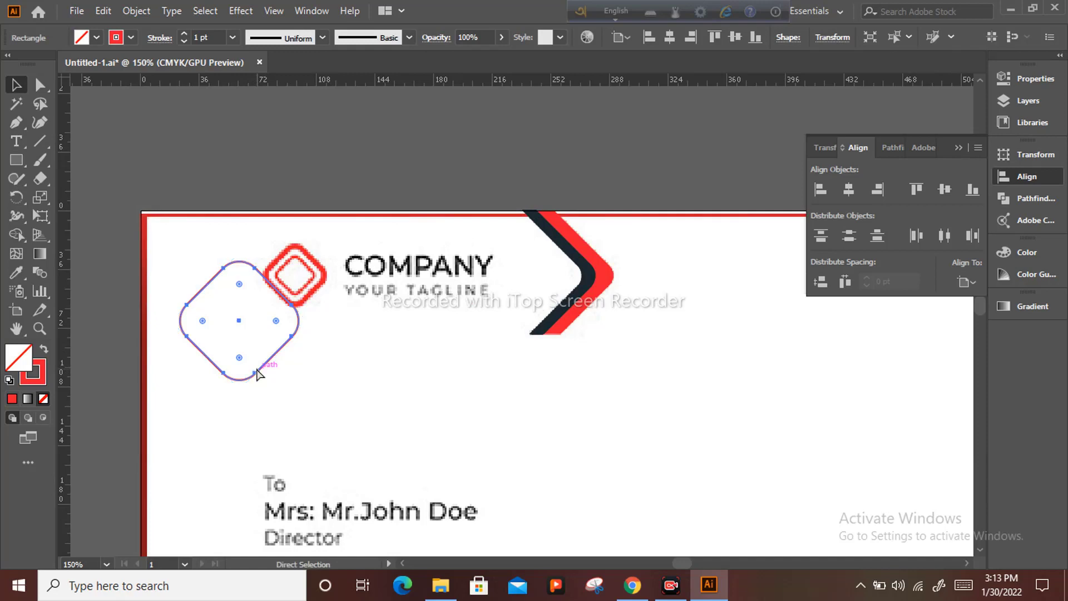
key(v)
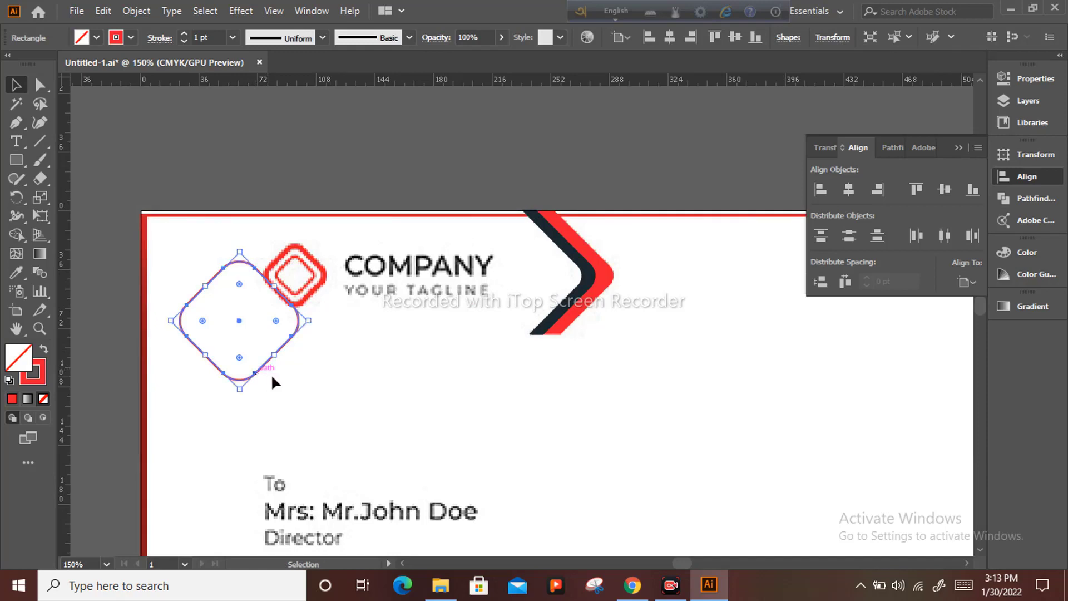
- Add a smaller concentric copy inside the rounded diamond and select both outlines
drag(239, 392, 268, 330)
click(272, 378)
key(a)
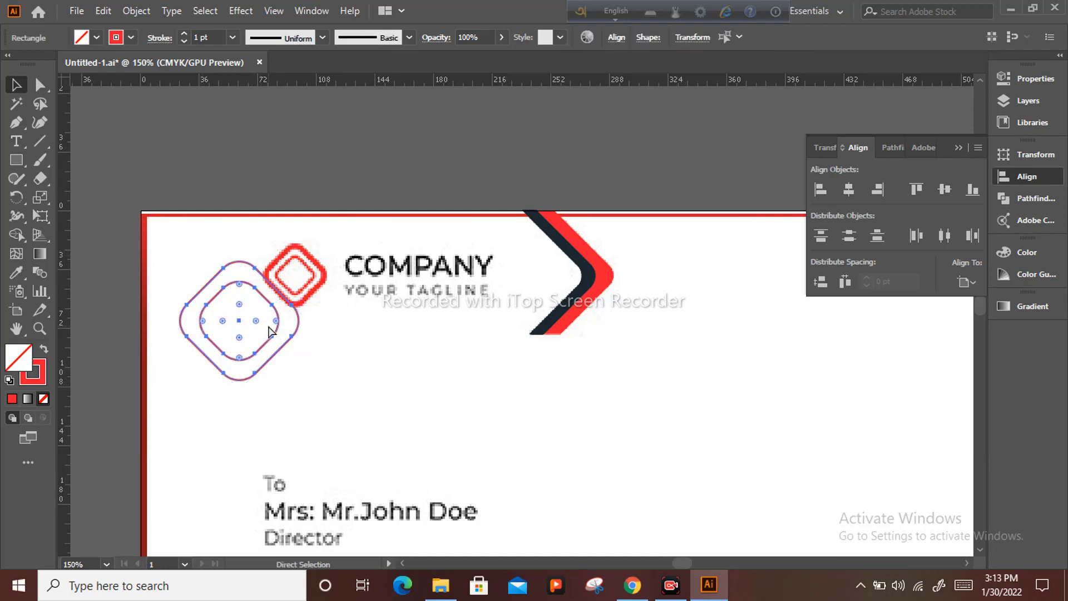
- Shrink the grouped diamonds and place them centred over the reference logo mark
key(v)
drag(240, 390, 239, 365)
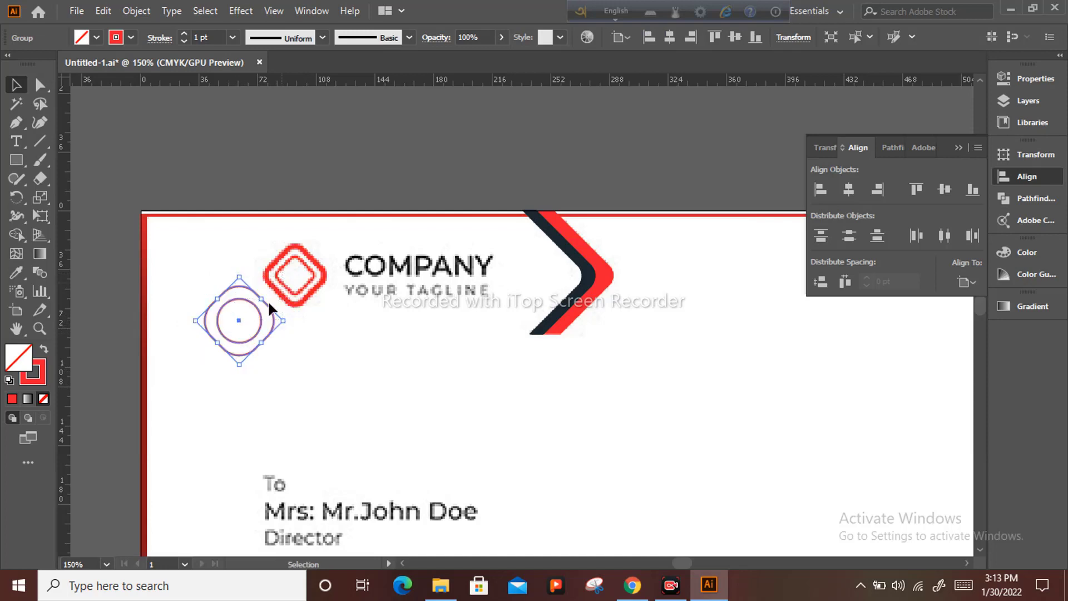
drag(239, 322, 295, 277)
drag(294, 321, 293, 318)
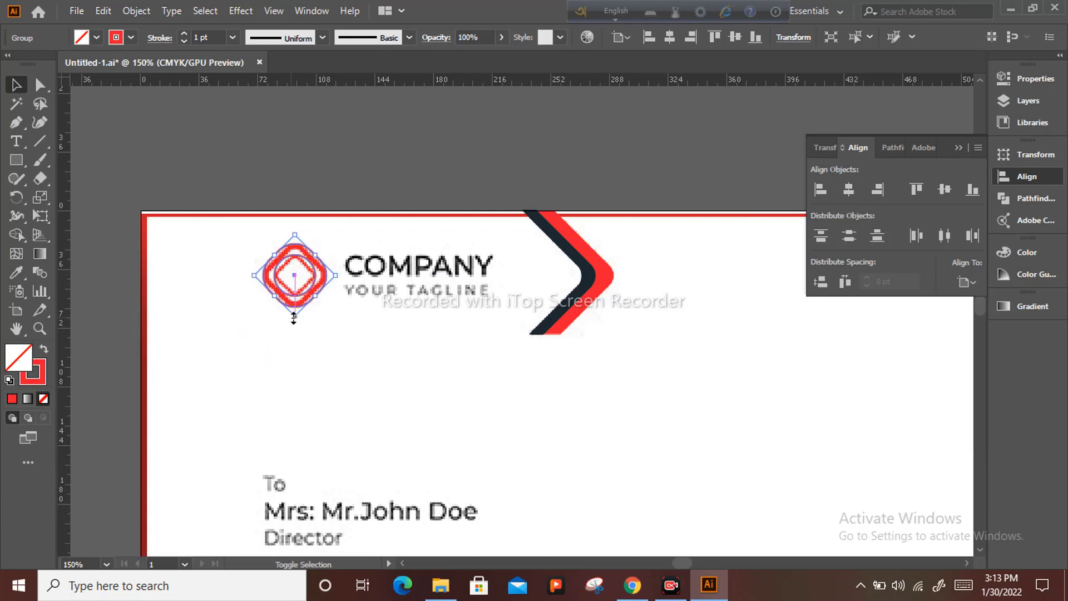
click(294, 333)
- Add the text "company" over the reference company name with the Type tool
click(16, 143)
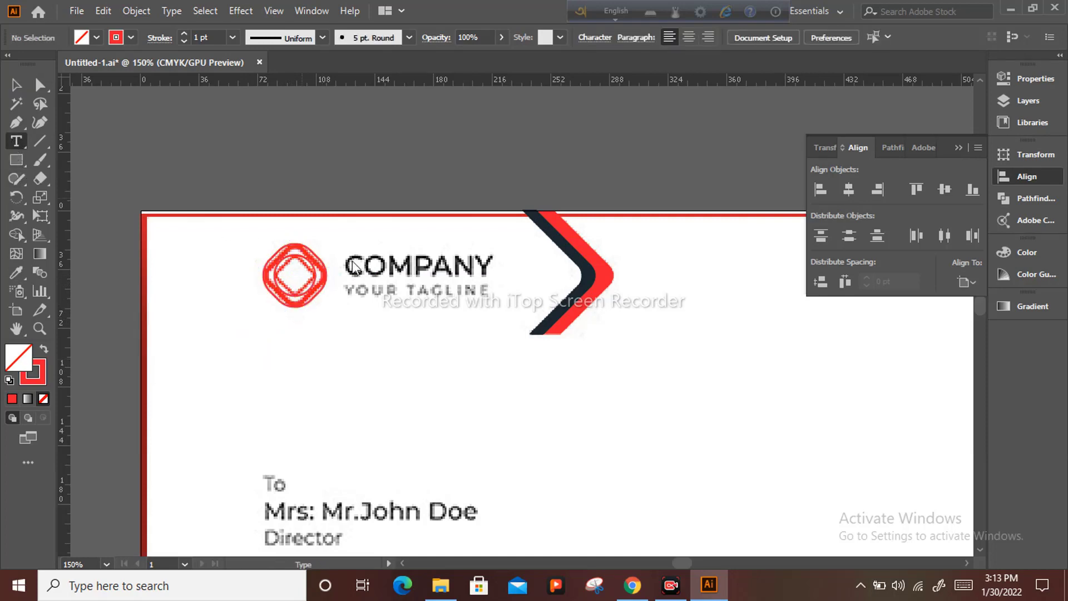
click(355, 265)
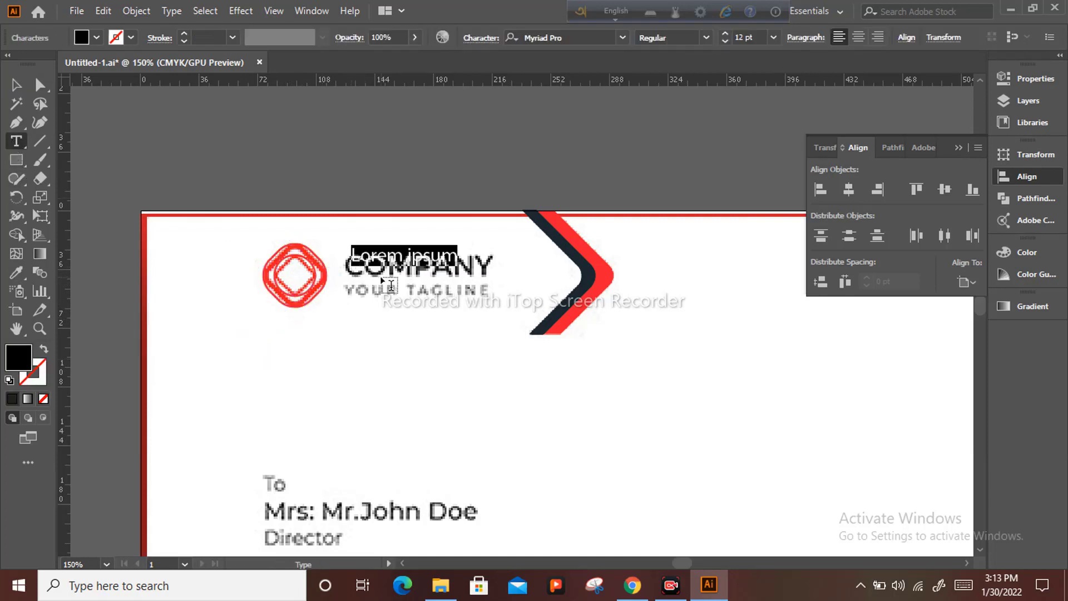
text(company)
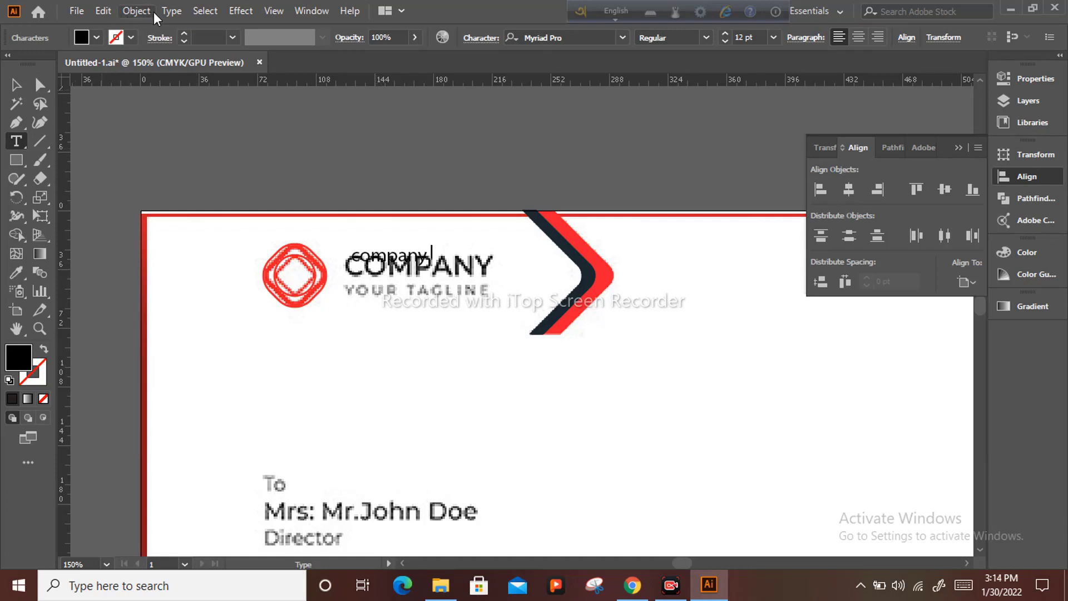
key(Escape)
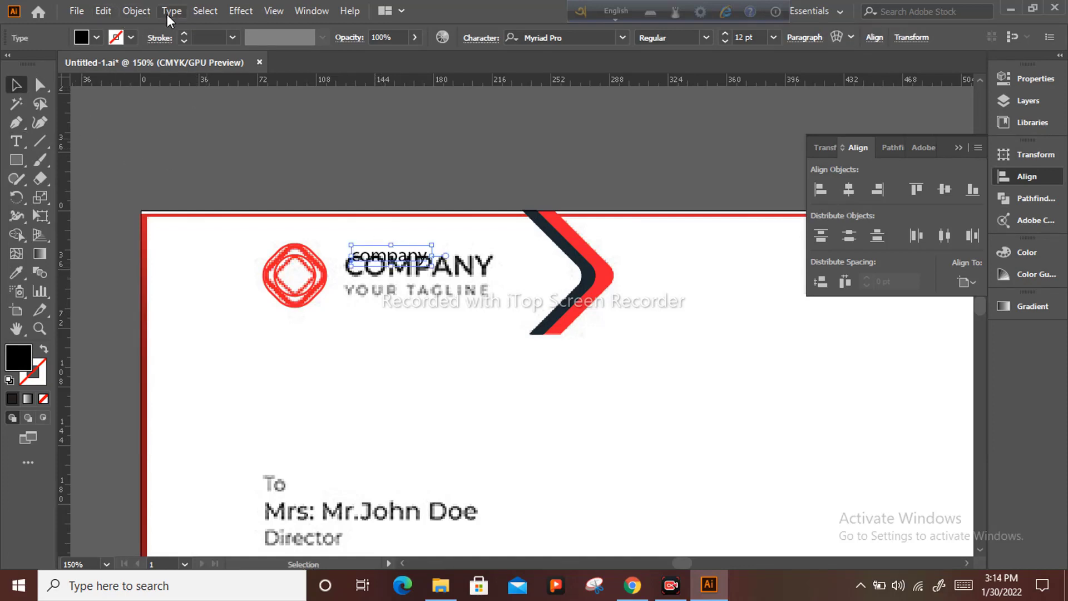
- Change the company text to UPPERCASE and enlarge it to about 22.4 pt over the reference name
click(167, 11)
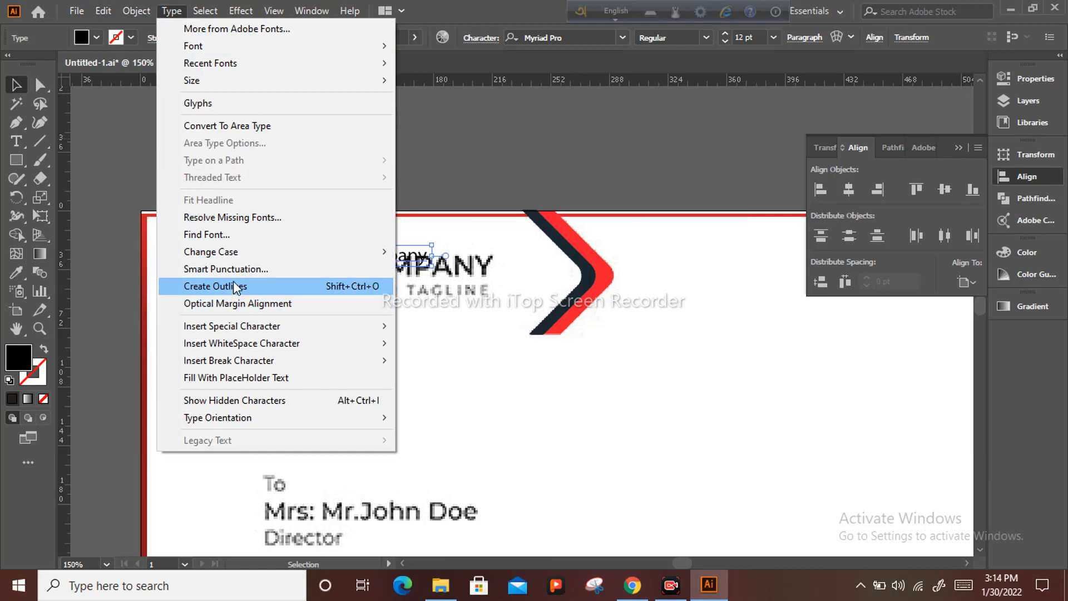
mouse_move(233, 251)
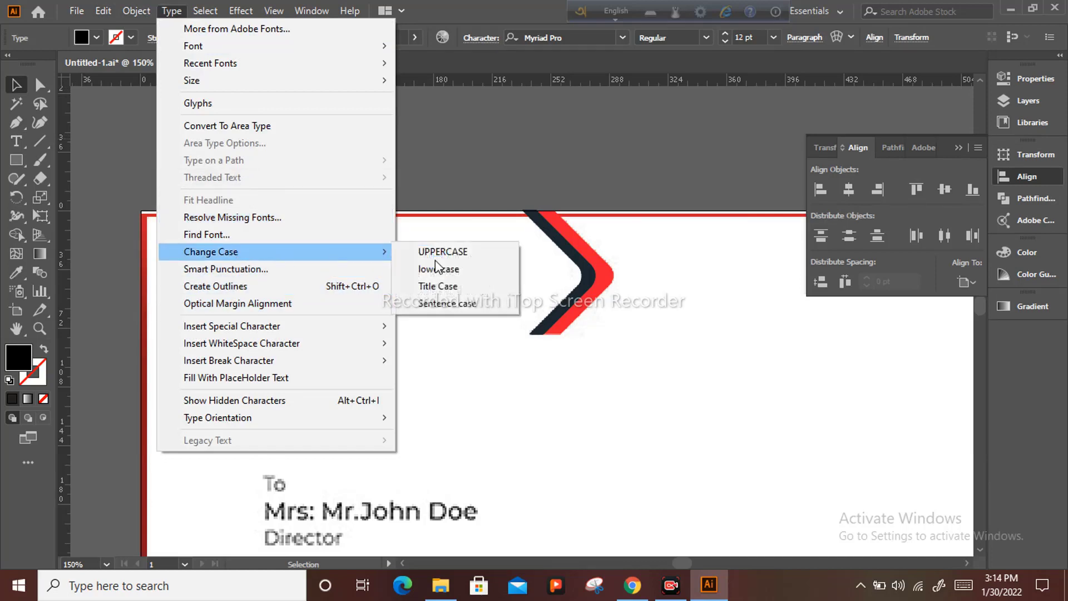
click(466, 254)
mouse_move(439, 262)
mouse_down()
mouse_move(479, 281)
mouse_move(440, 266)
mouse_move(452, 275)
mouse_up()
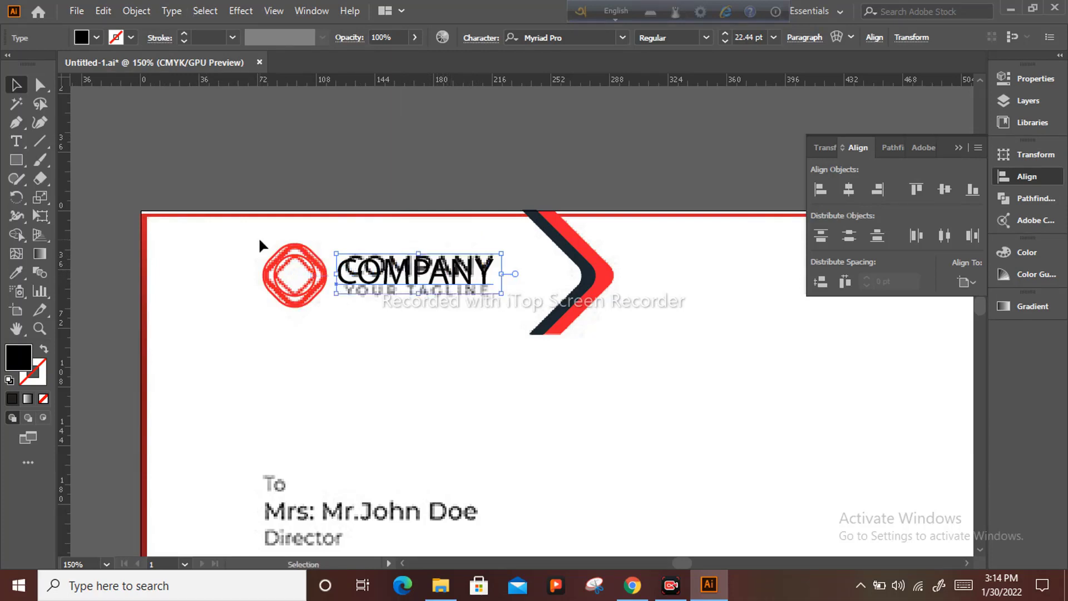
- Align the logo mark and the COMPANY text on their vertical centres
drag(258, 234, 388, 291)
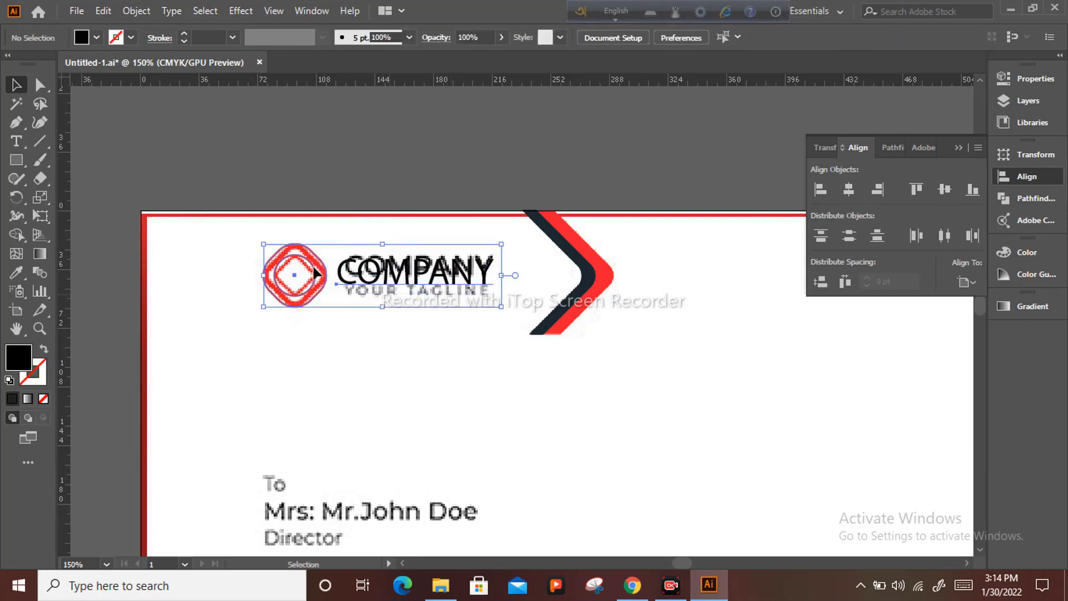
click(944, 190)
click(337, 345)
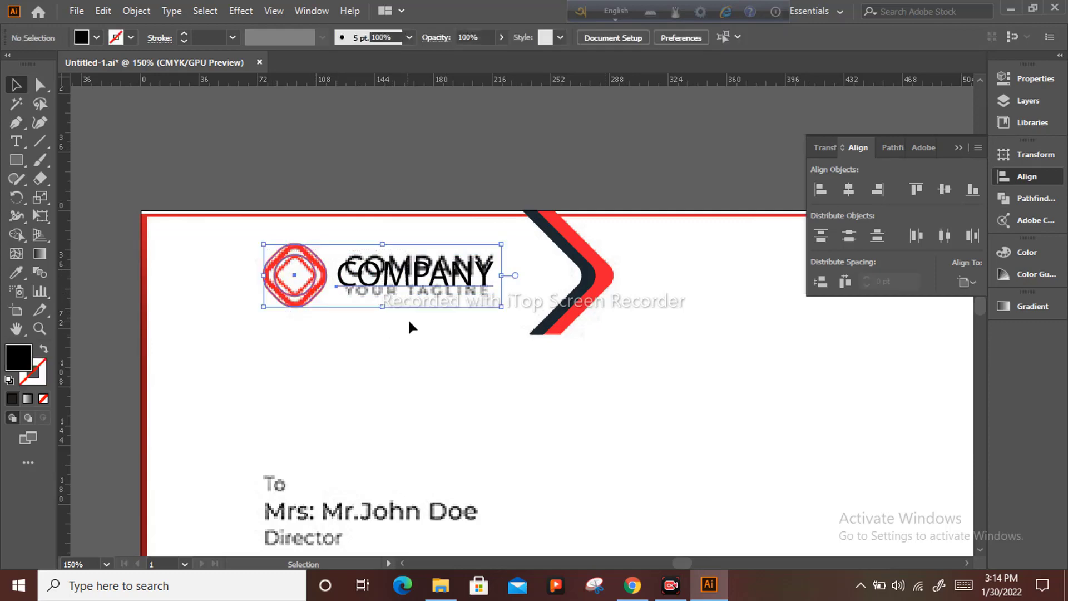
key(a)
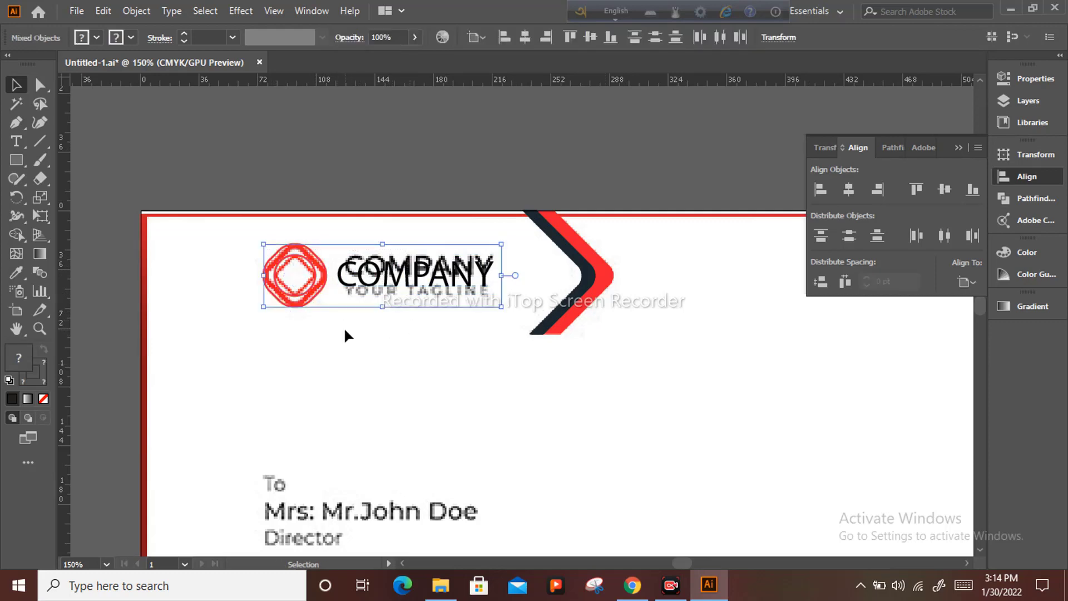
click(345, 327)
click(315, 285)
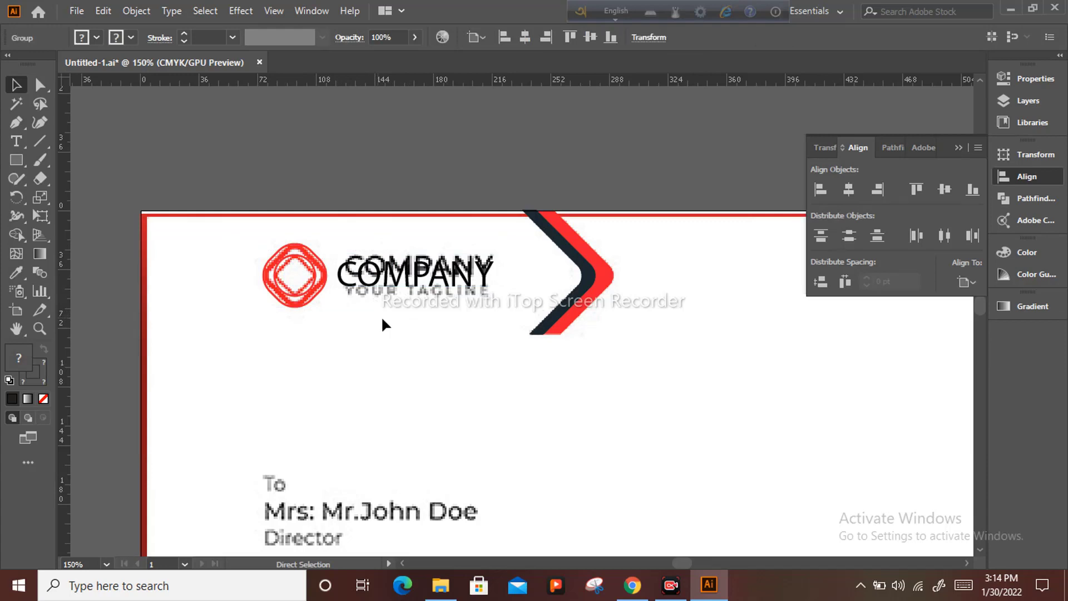
drag(405, 277, 403, 274)
click(452, 336)
- Draw a thin rectangle over the dark bar along the page's lower edge, extending past both sides of the page
scroll(452, 336, down, 2)
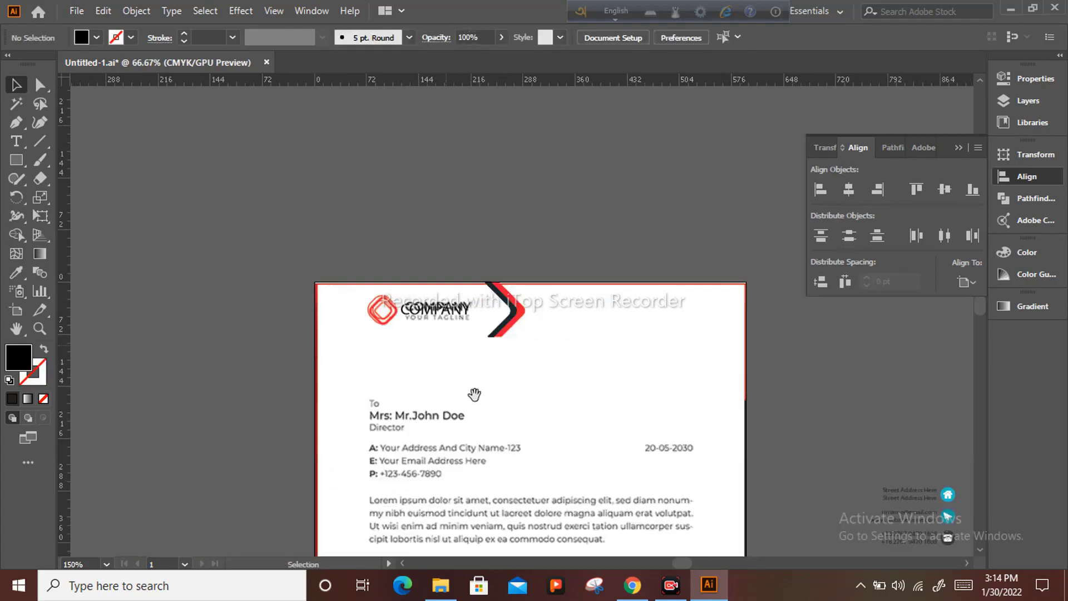
drag(474, 394, 506, 275)
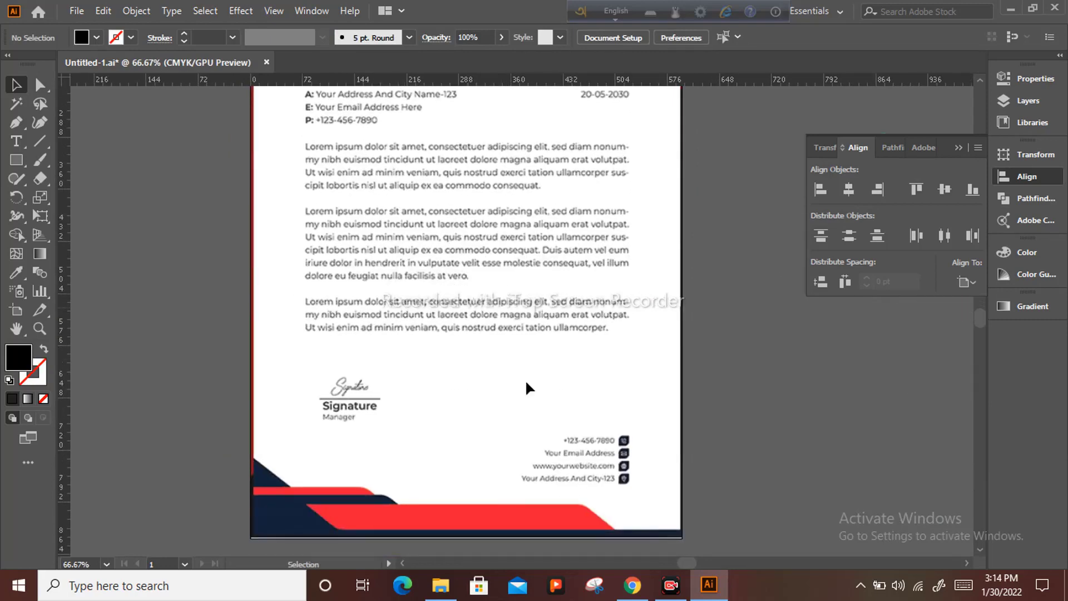
scroll(410, 390, down, 3)
key(m)
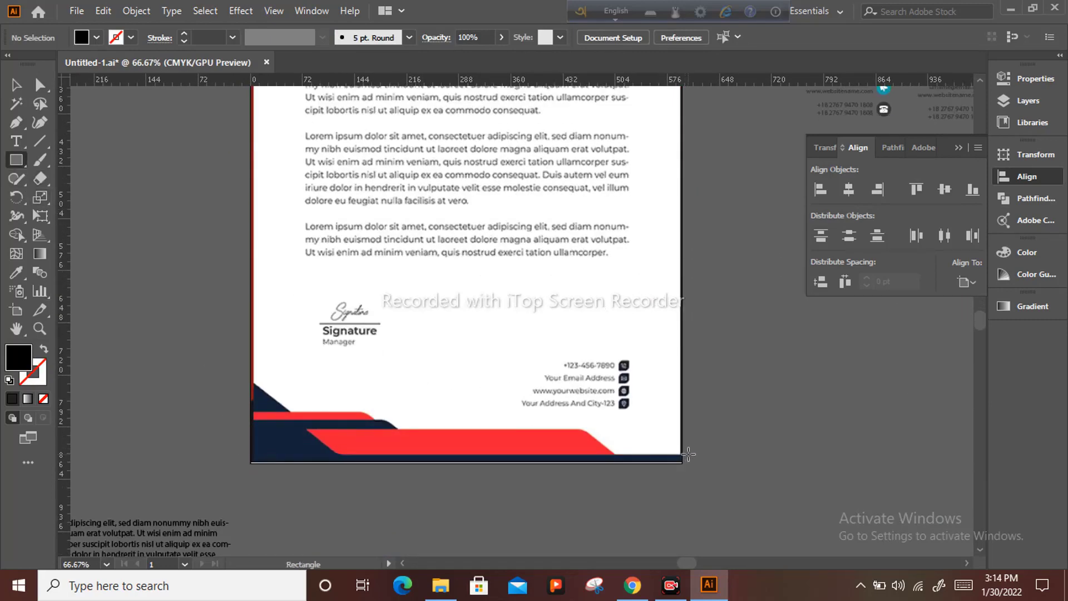
drag(689, 455, 216, 466)
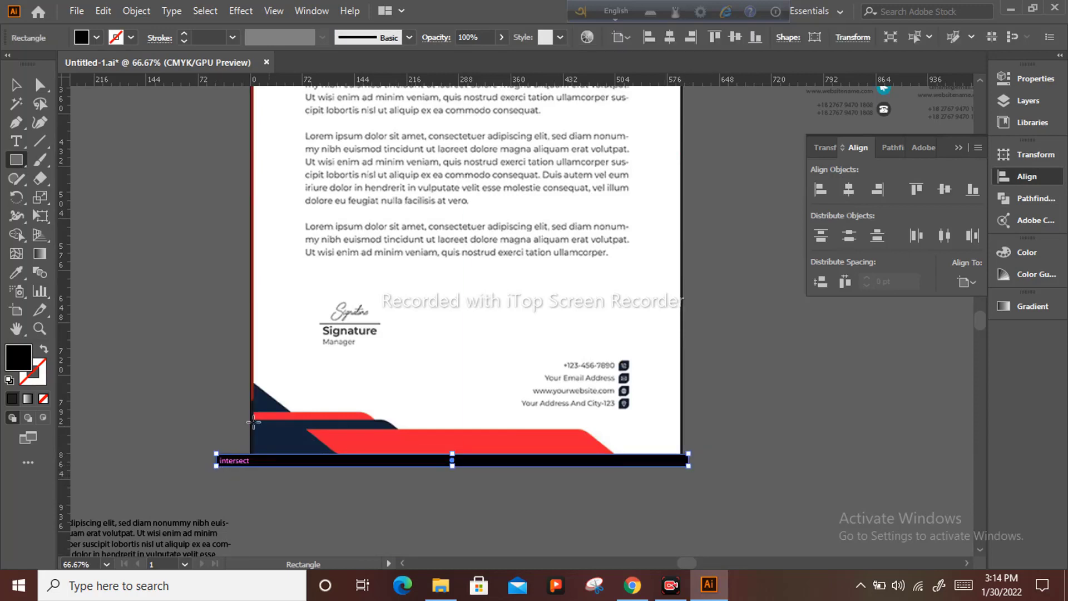
- Give the thin footer rectangle the reference footer's navy colour and swap its fill and stroke so it is outline only
click(44, 349)
click(16, 272)
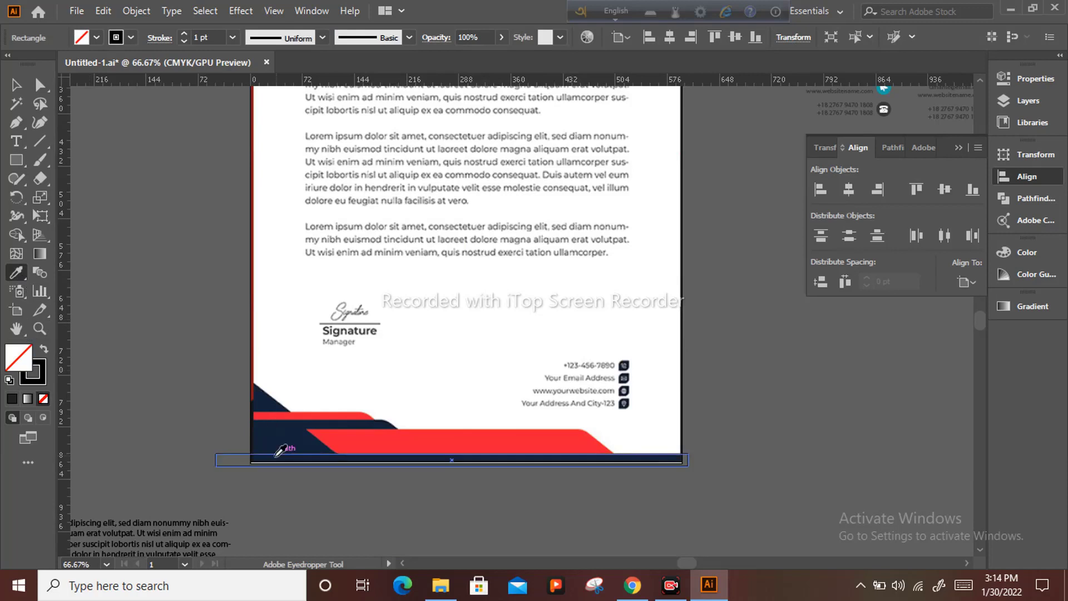
click(275, 424)
click(44, 349)
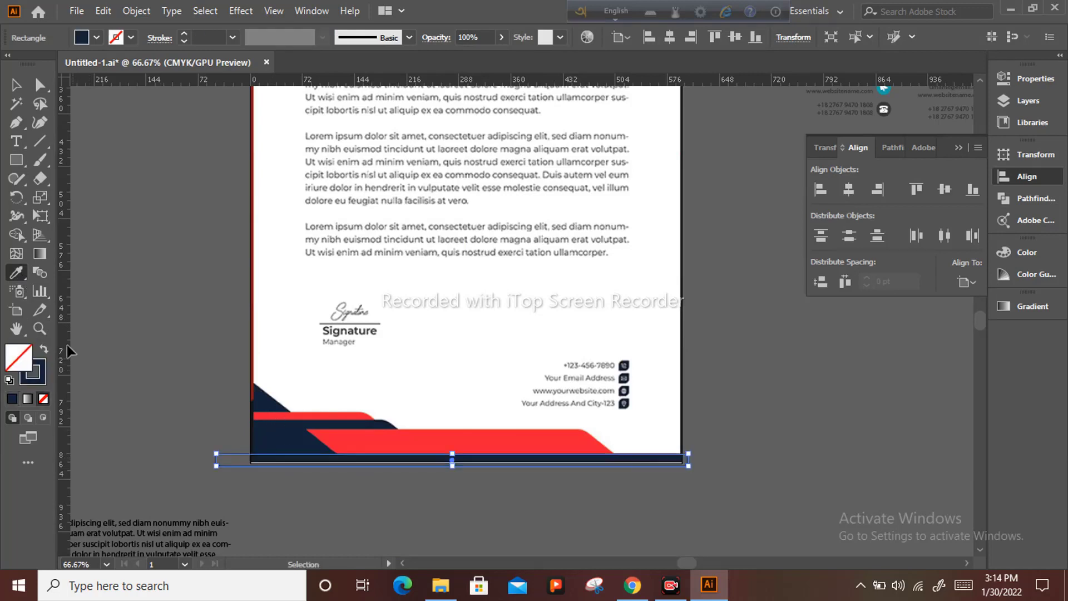